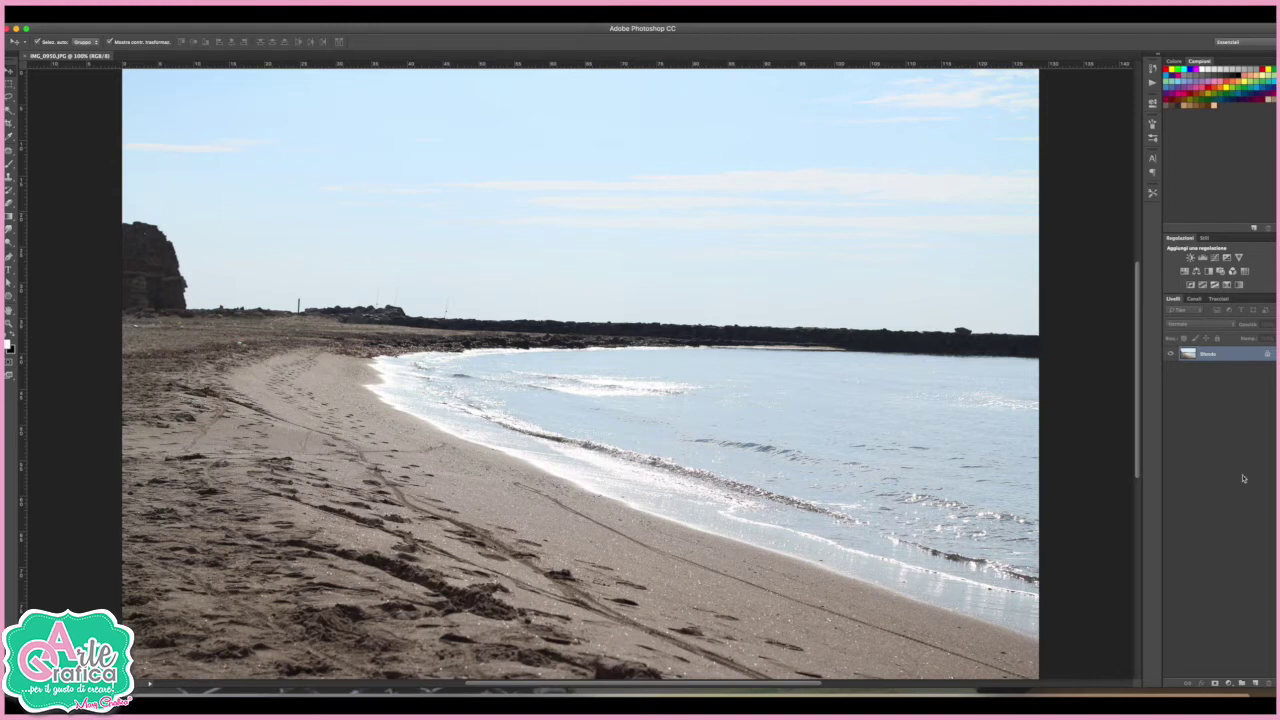
# Step: Add a Brightness/Contrast adjustment layer with brightness -29 and contrast -22
pyautogui.click(1228, 683)
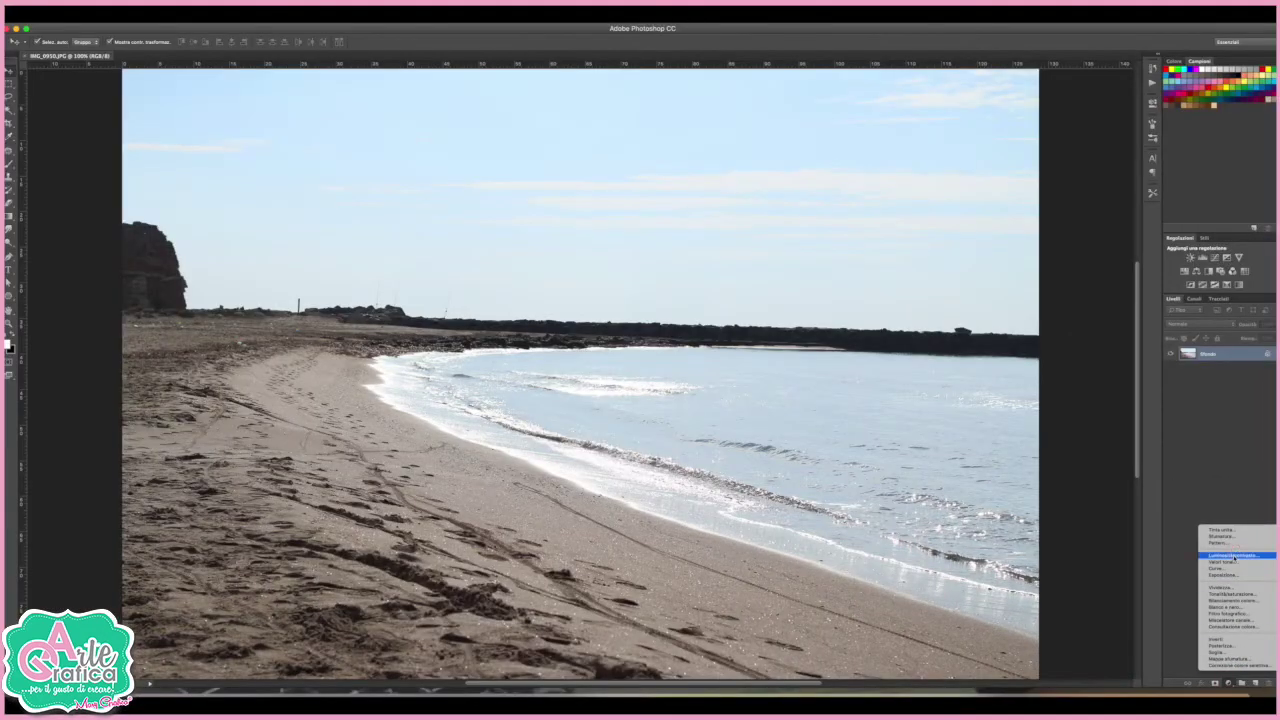
pyautogui.click(1236, 556)
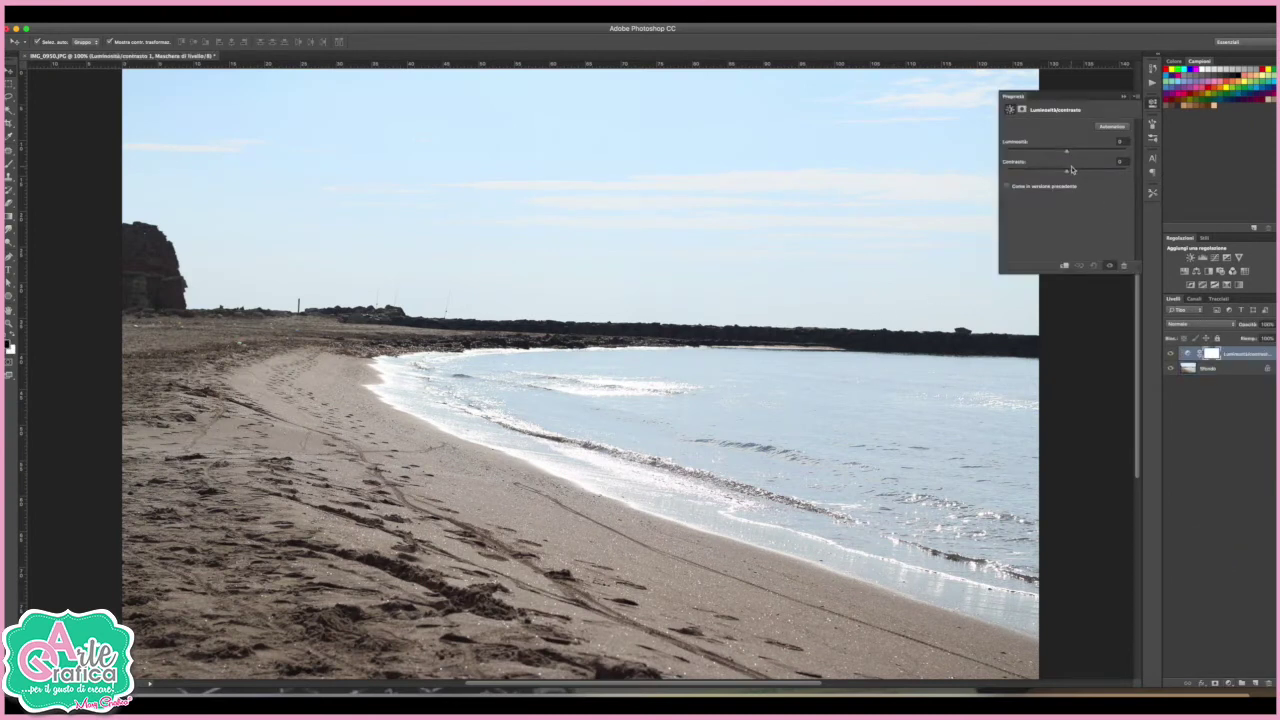
pyautogui.moveTo(1066, 172); pyautogui.dragTo(1041, 174)
pyautogui.moveTo(1067, 154); pyautogui.dragTo(1055, 155)
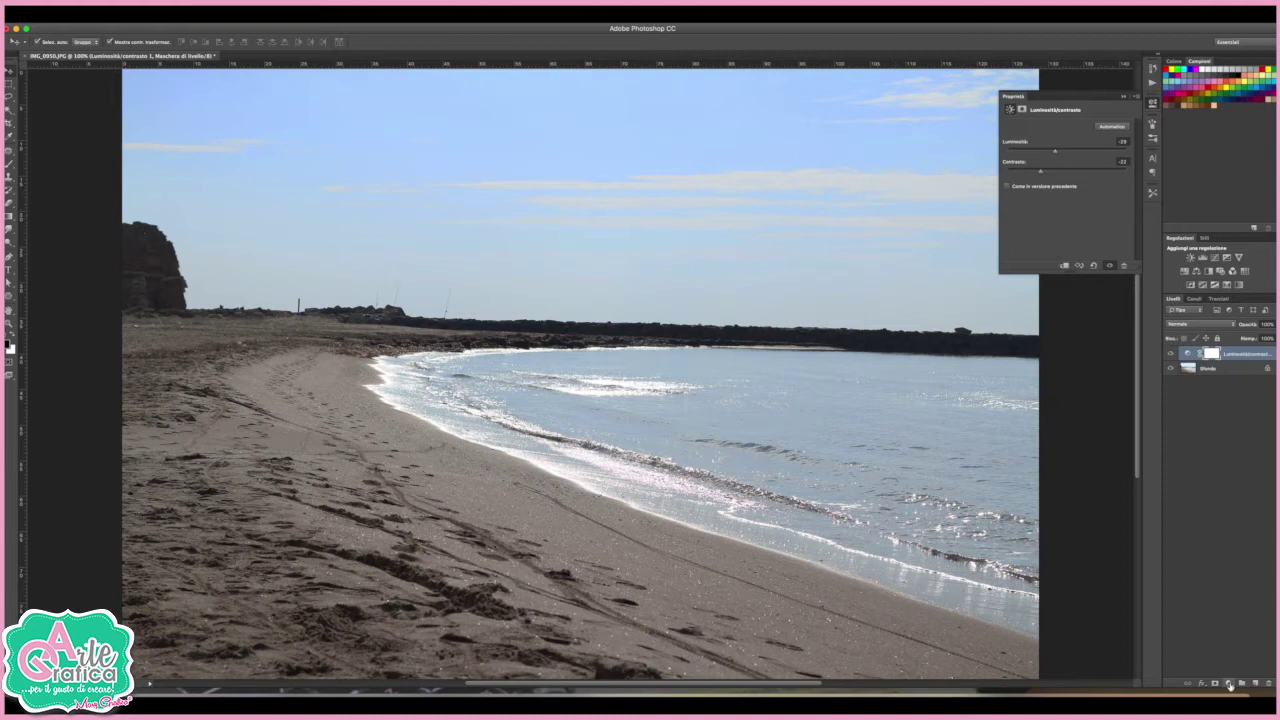
# Step: Add a Levels adjustment layer with the Blue channel midtone raised to 1.49
pyautogui.click(1229, 684)
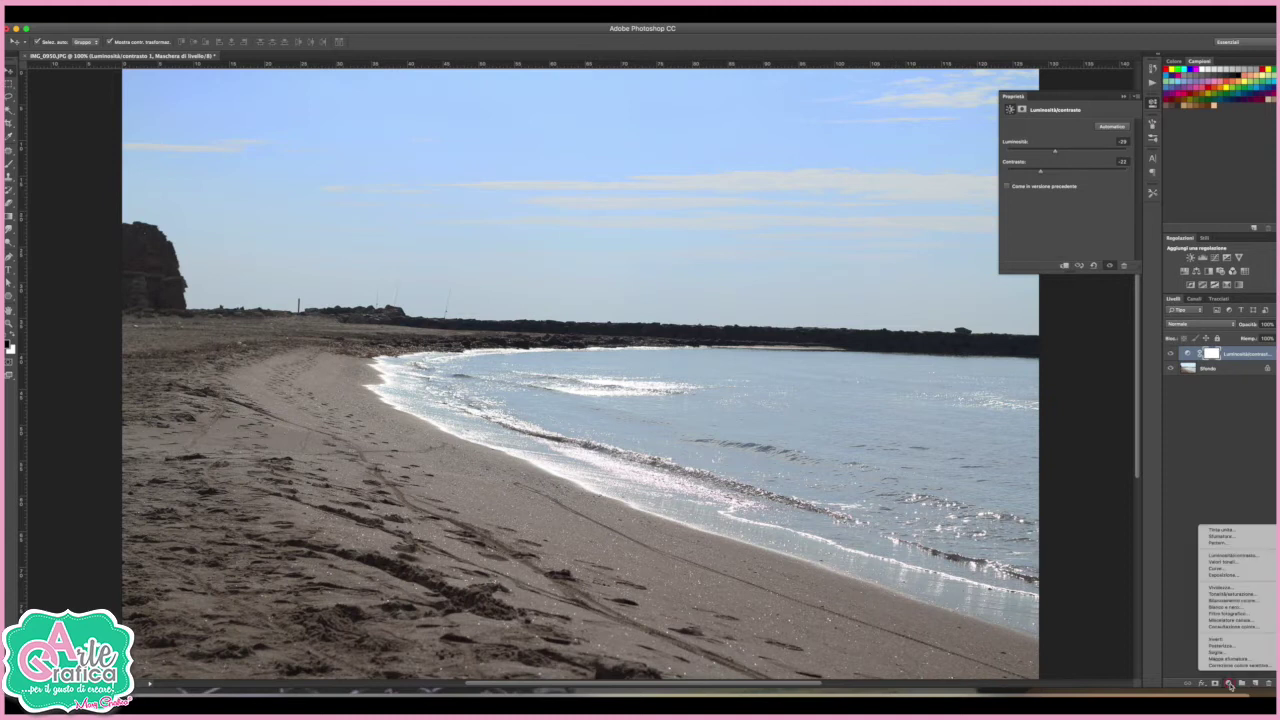
pyautogui.click(1227, 563)
pyautogui.click(1042, 143)
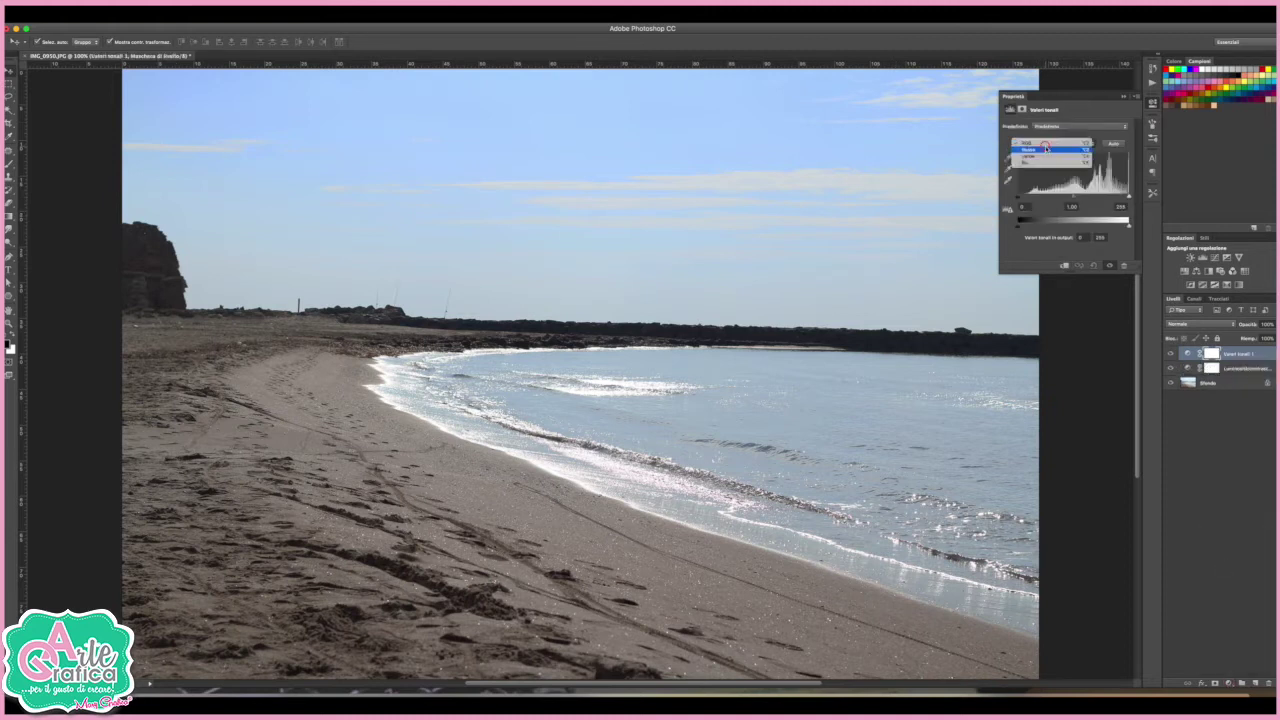
pyautogui.click(1030, 162)
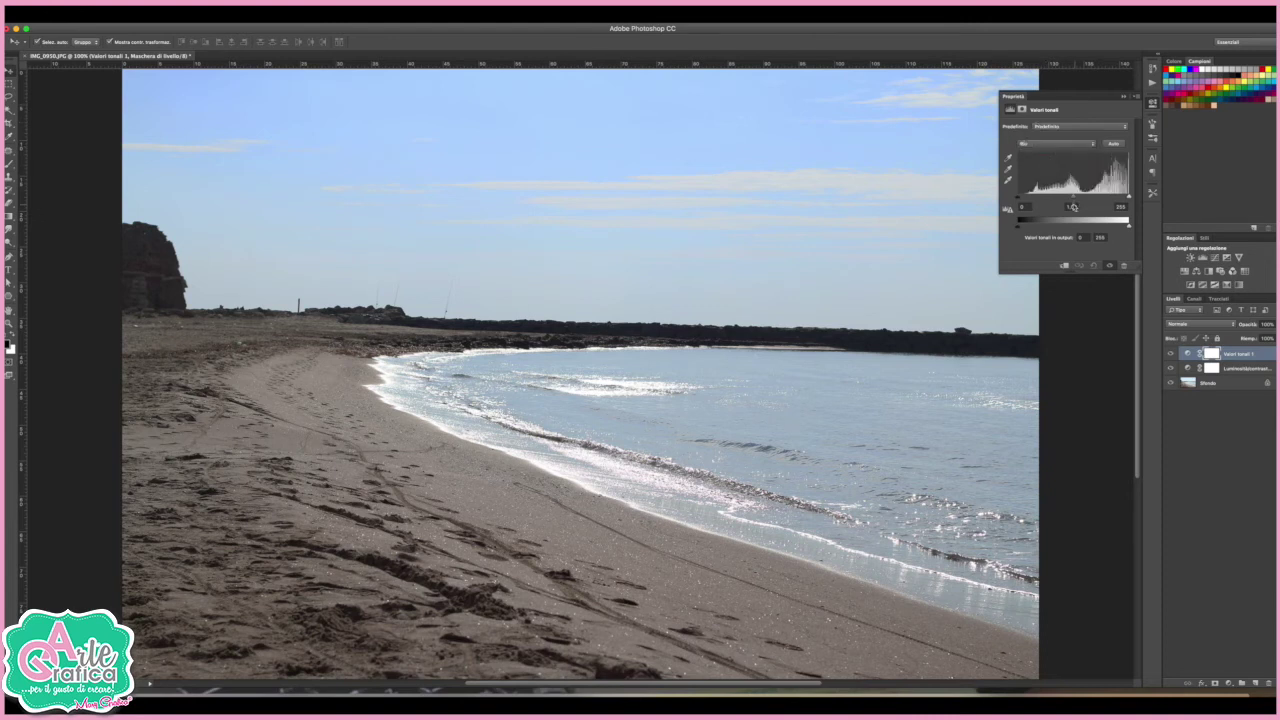
pyautogui.moveTo(1072, 200); pyautogui.dragTo(1063, 199)
# Step: Choose a soft round brush and target the Levels layer mask
pyautogui.click(10, 165)
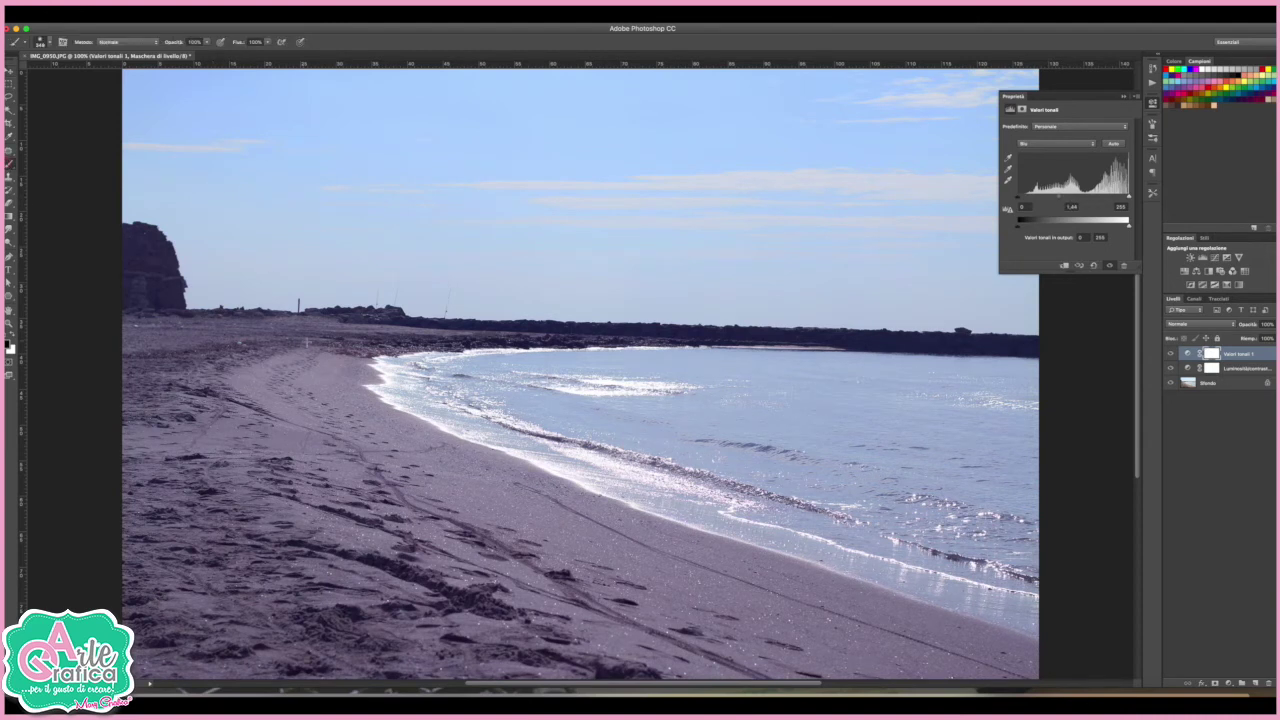
pyautogui.click(48, 42)
pyautogui.click(87, 121)
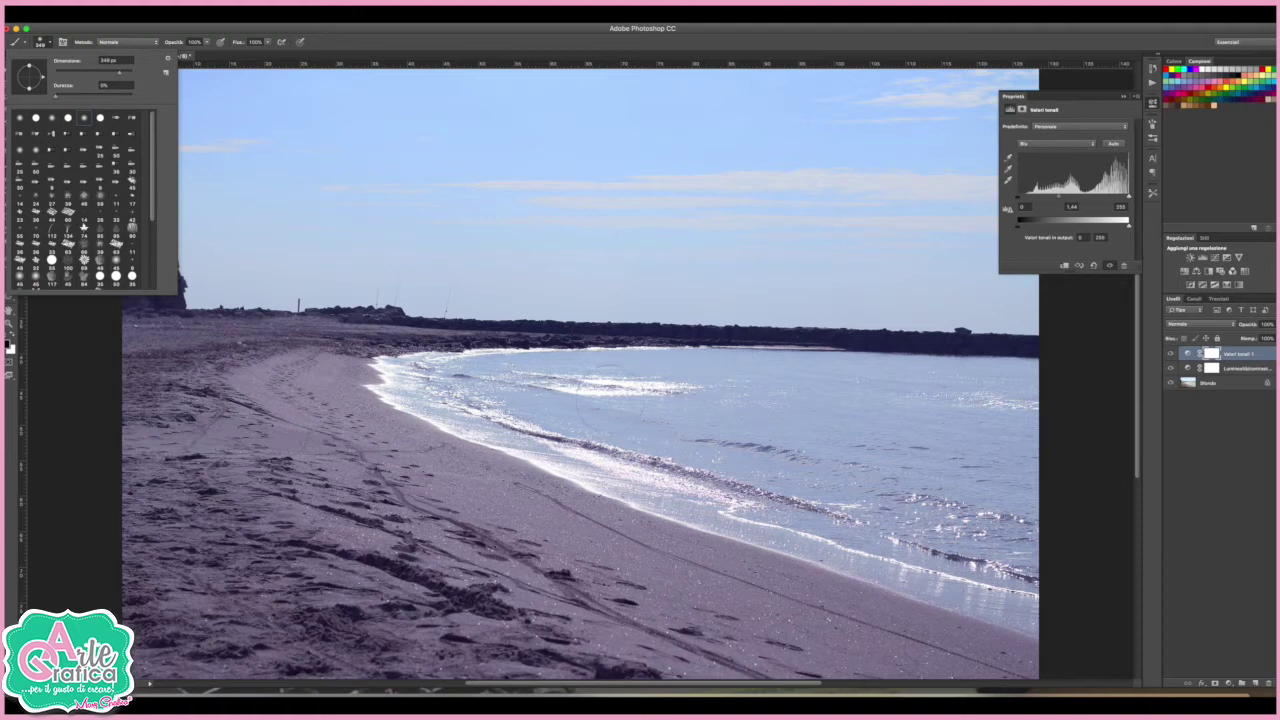
pyautogui.click(1211, 354)
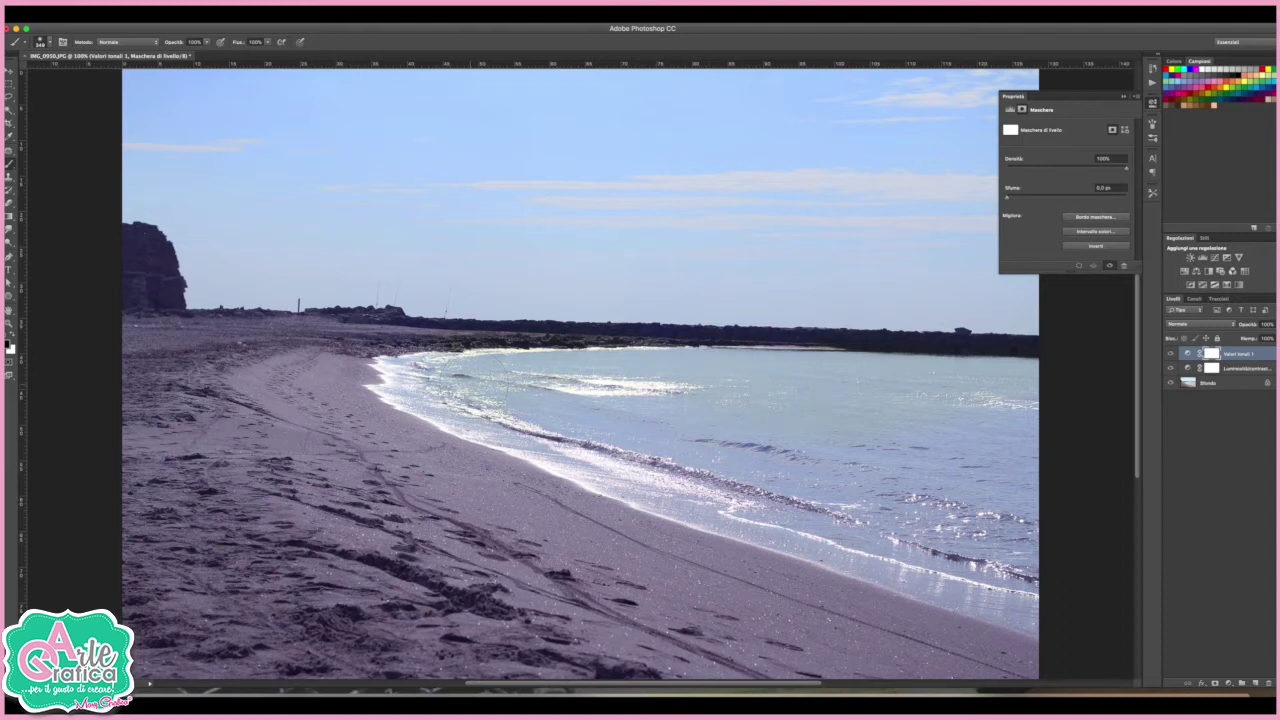
# Step: Paint black over the left and lower-left sand to remove the blue cast
pyautogui.moveTo(300, 336); pyautogui.dragTo(118, 392)
pyautogui.moveTo(165, 450); pyautogui.dragTo(88, 437)
pyautogui.moveTo(400, 570); pyautogui.dragTo(230, 550)
pyautogui.click(44, 42)
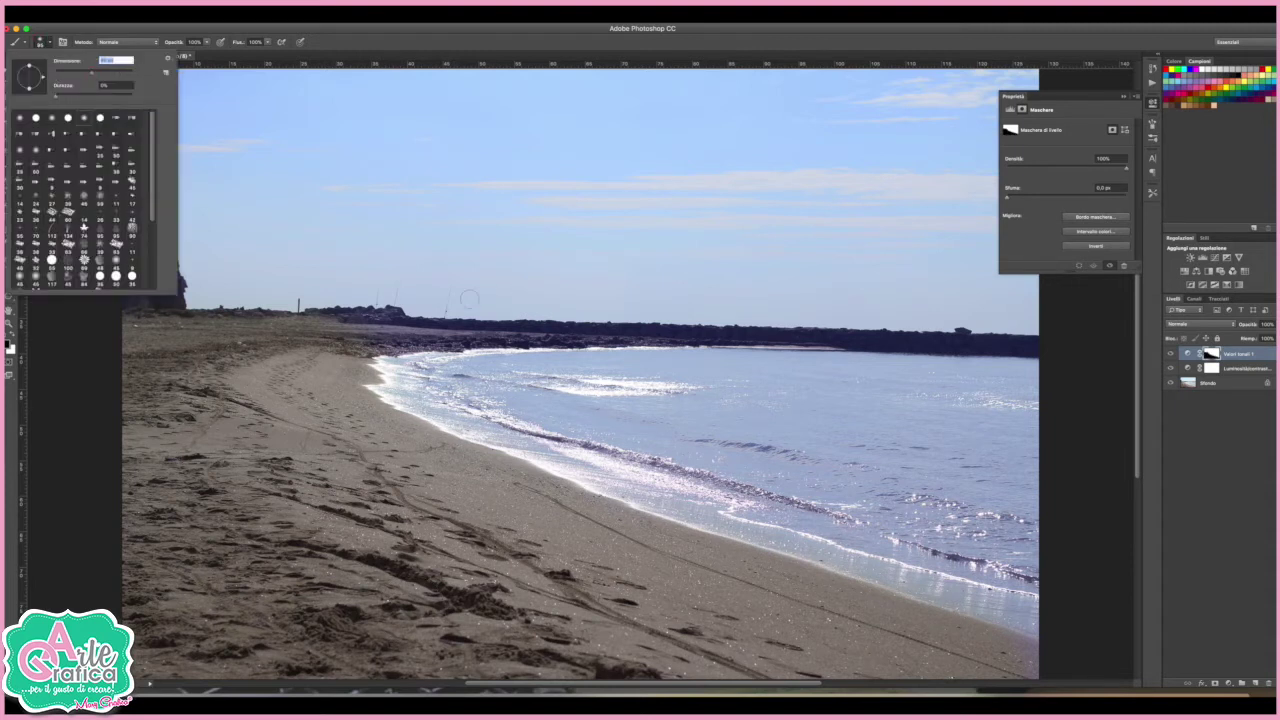
pyautogui.press('Return')
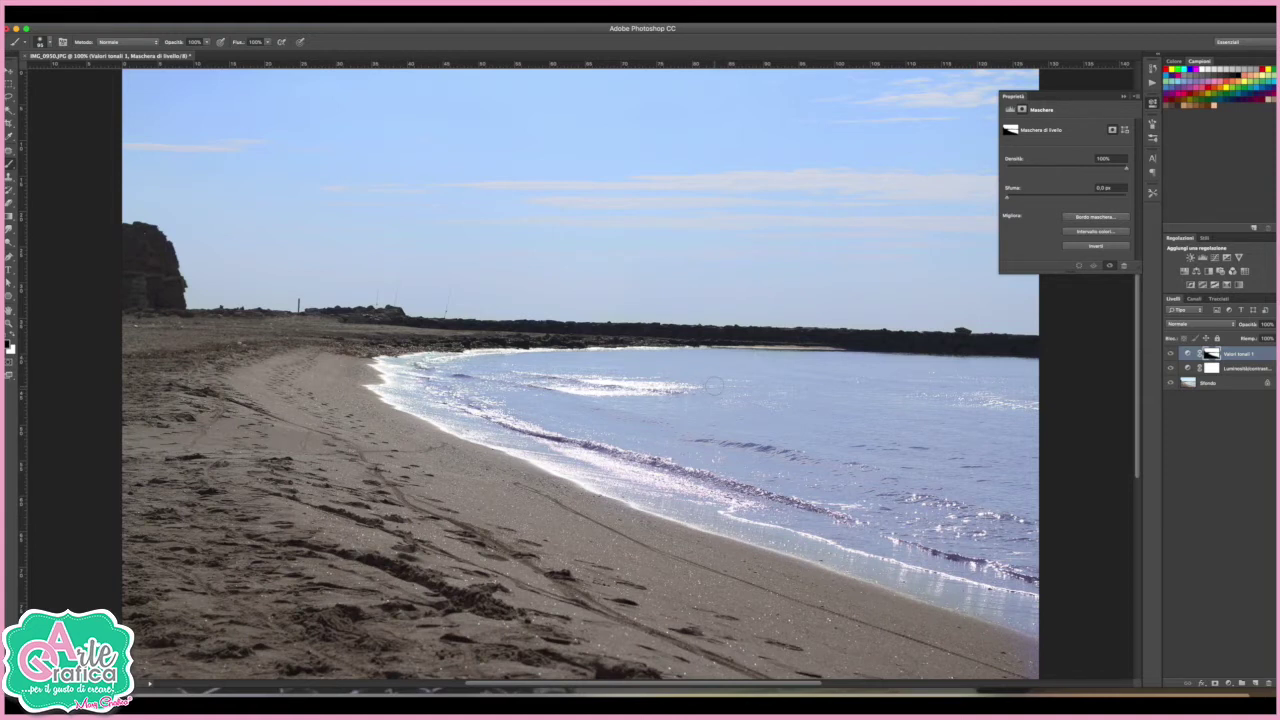
# Step: Add a Selective Color layer and give Cyans more cyan, magenta about +73, yellow -100
pyautogui.click(1229, 683)
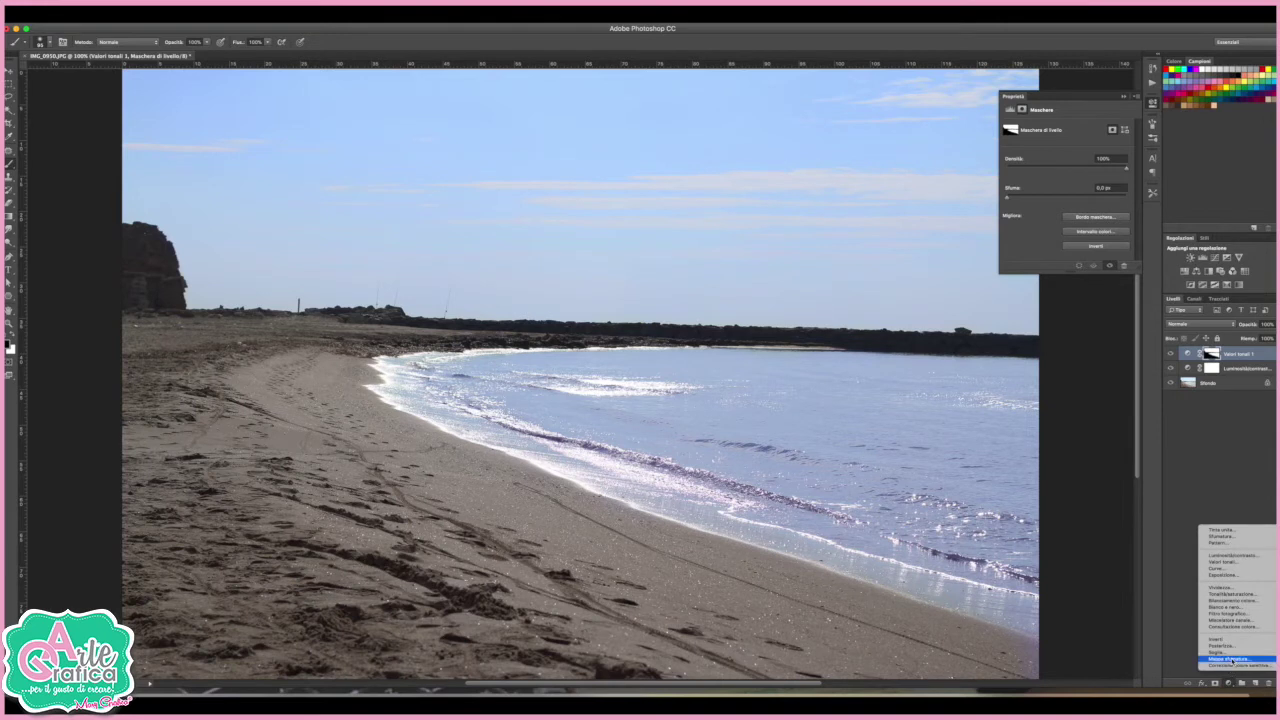
pyautogui.click(1236, 665)
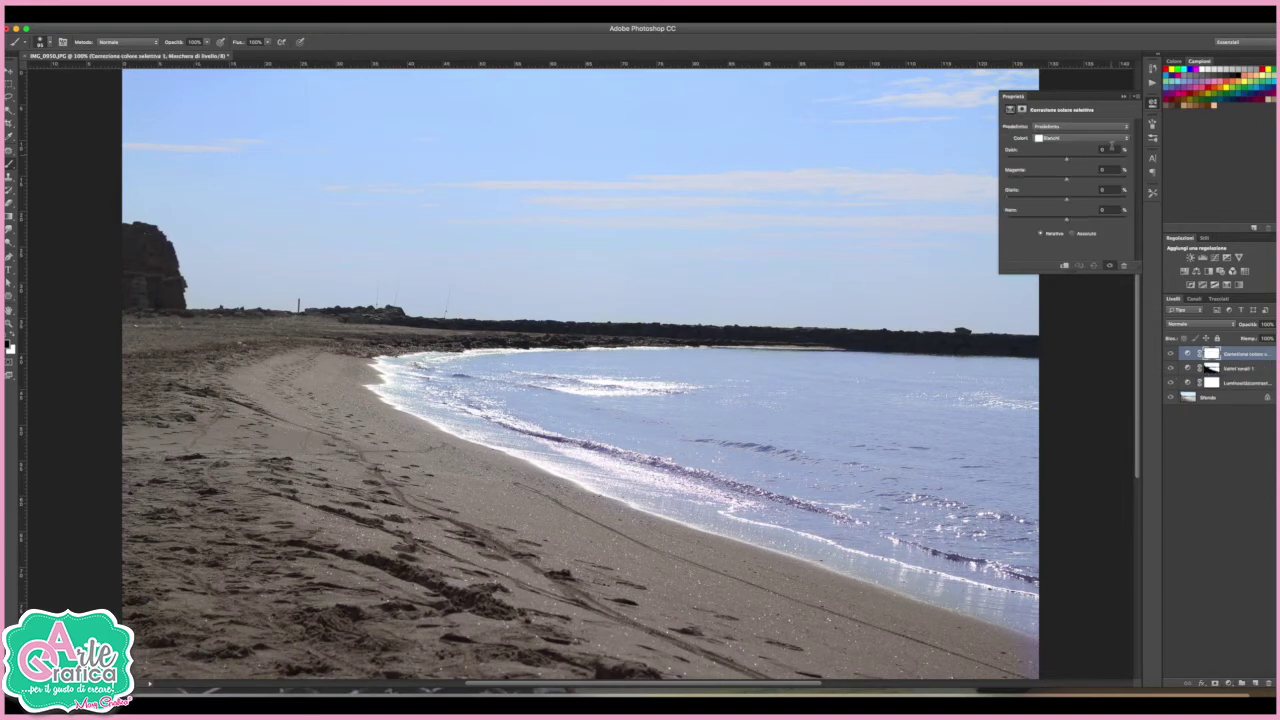
pyautogui.click(1066, 138)
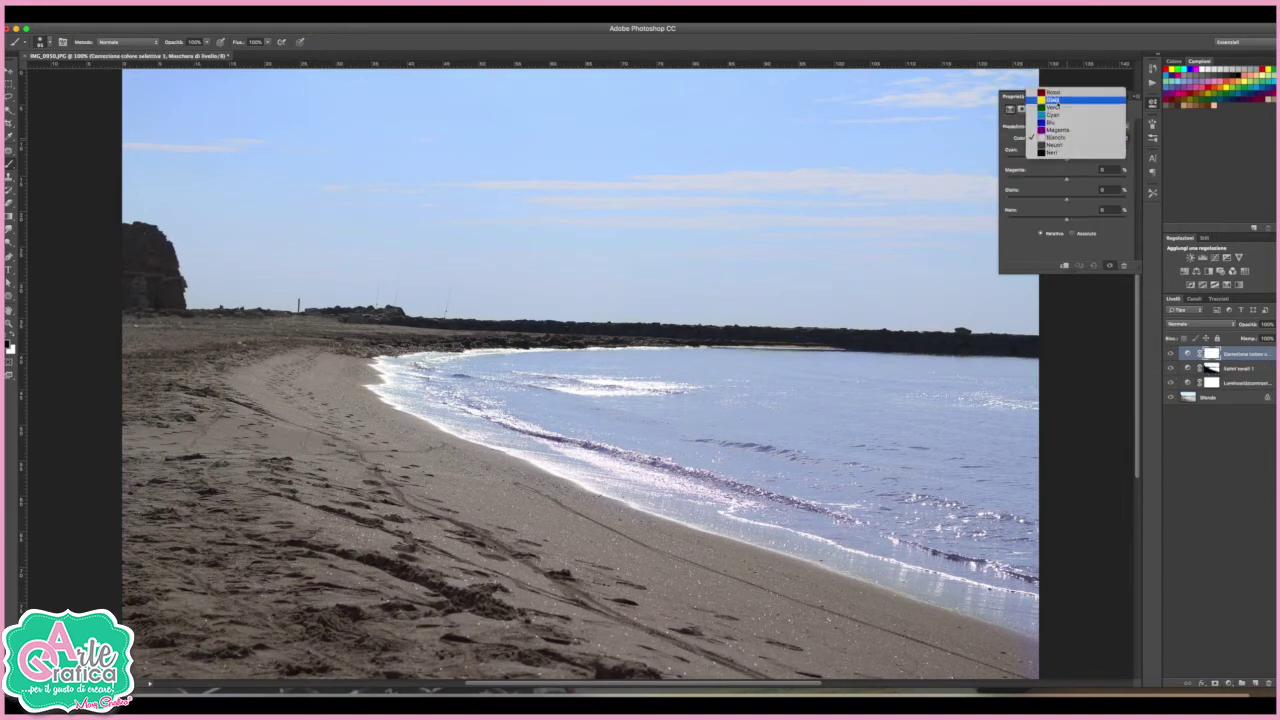
pyautogui.click(1060, 116)
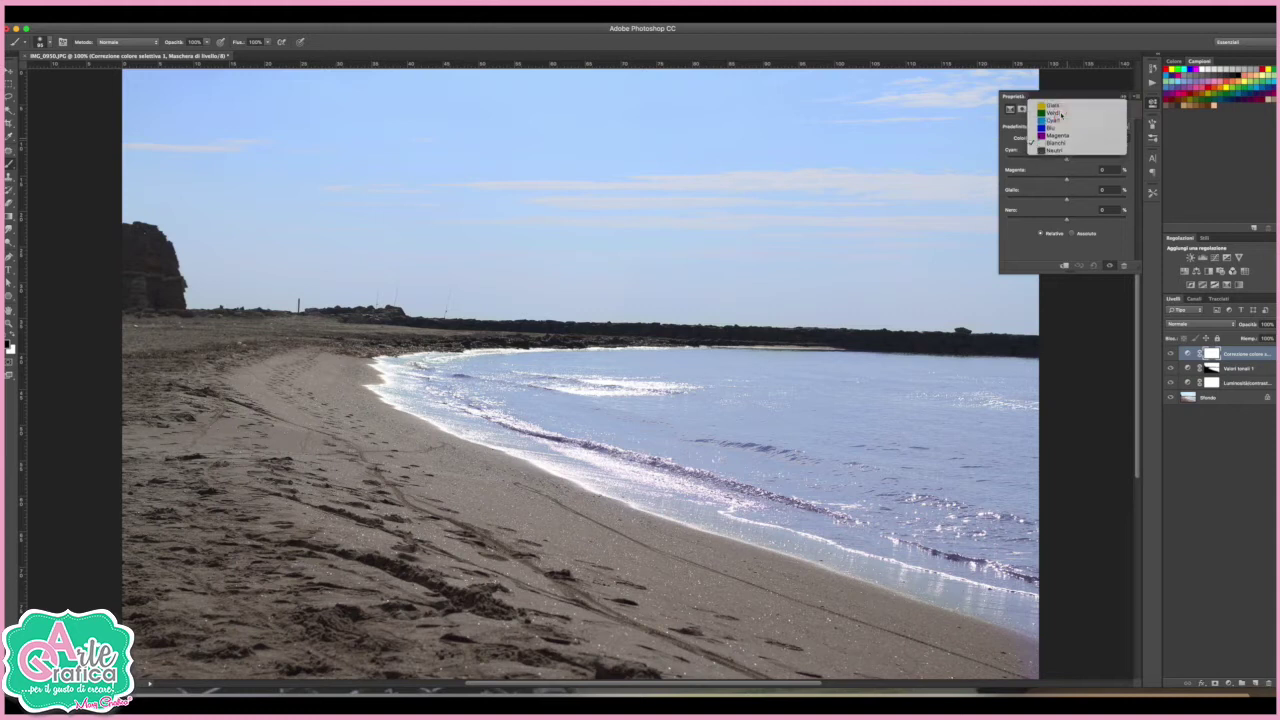
pyautogui.moveTo(1067, 161); pyautogui.dragTo(1117, 165)
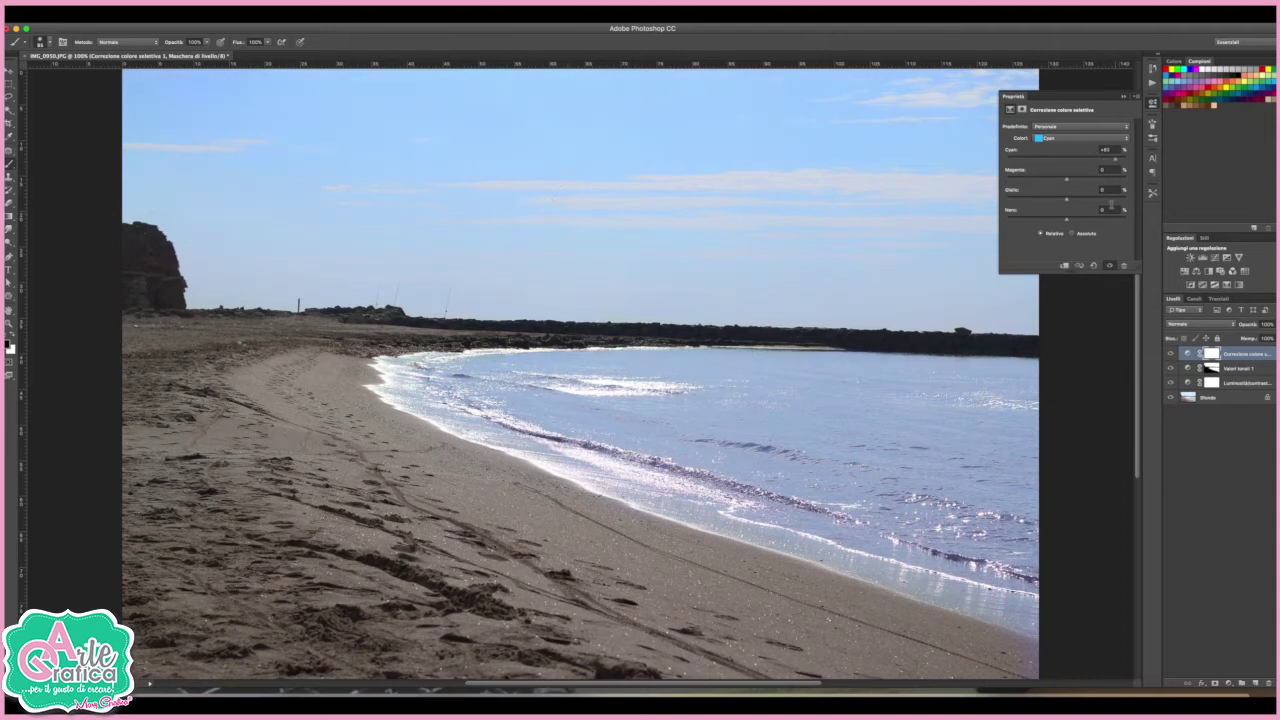
pyautogui.moveTo(1066, 181); pyautogui.dragTo(1130, 187)
pyautogui.moveTo(1125, 183)
pyautogui.mouseDown()
pyautogui.moveTo(1110, 181)
pyautogui.moveTo(1164, 161)
pyautogui.mouseUp()
pyautogui.moveTo(1068, 199)
pyautogui.mouseDown()
pyautogui.moveTo(1006, 199)
pyautogui.moveTo(1122, 222)
pyautogui.mouseUp()
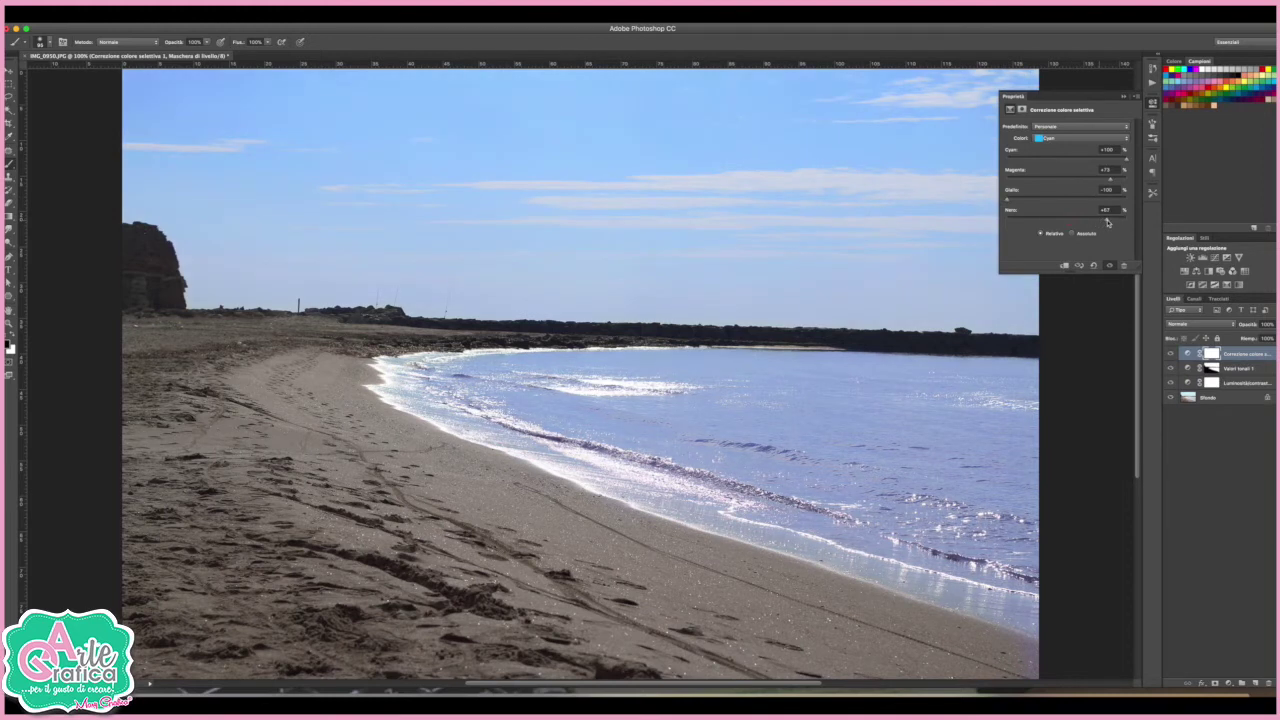
# Step: Set the Blues to cyan +95, magenta +100, yellow -100 and black +67
pyautogui.click(1072, 137)
pyautogui.click(1072, 145)
pyautogui.moveTo(1066, 160); pyautogui.dragTo(1121, 164)
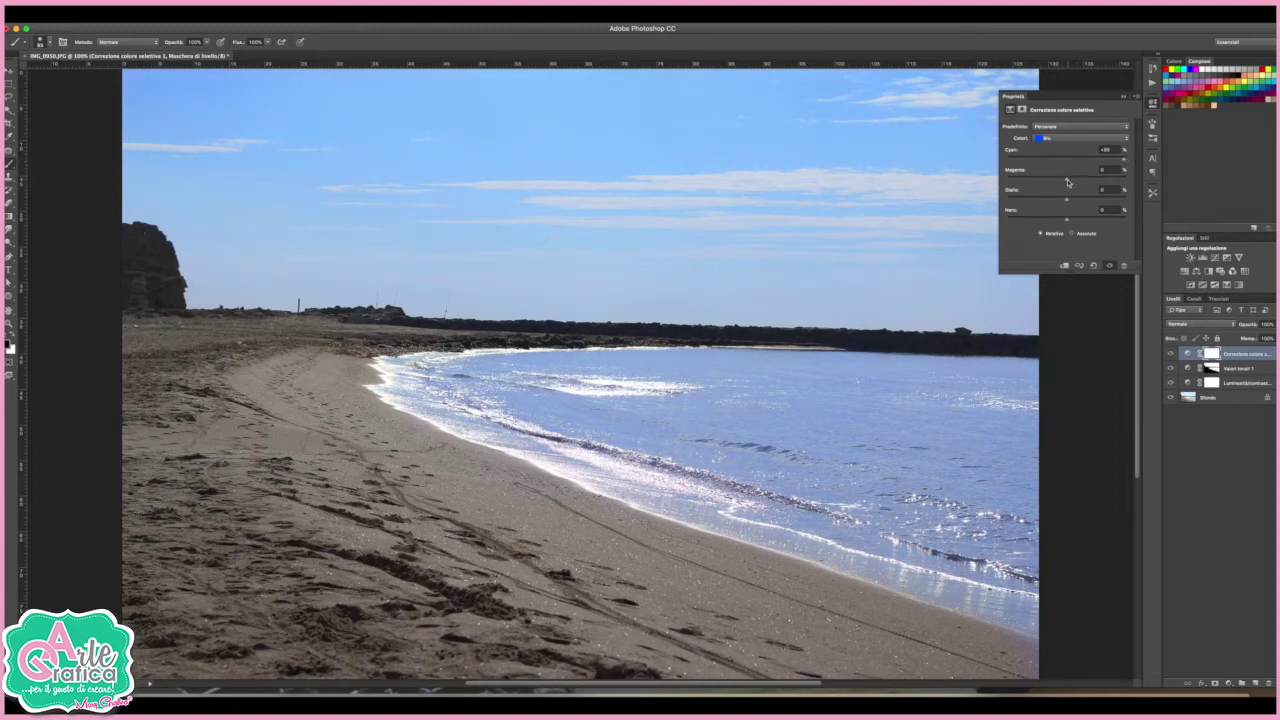
pyautogui.moveTo(1091, 181); pyautogui.dragTo(1131, 183)
pyautogui.moveTo(1067, 199); pyautogui.dragTo(991, 199)
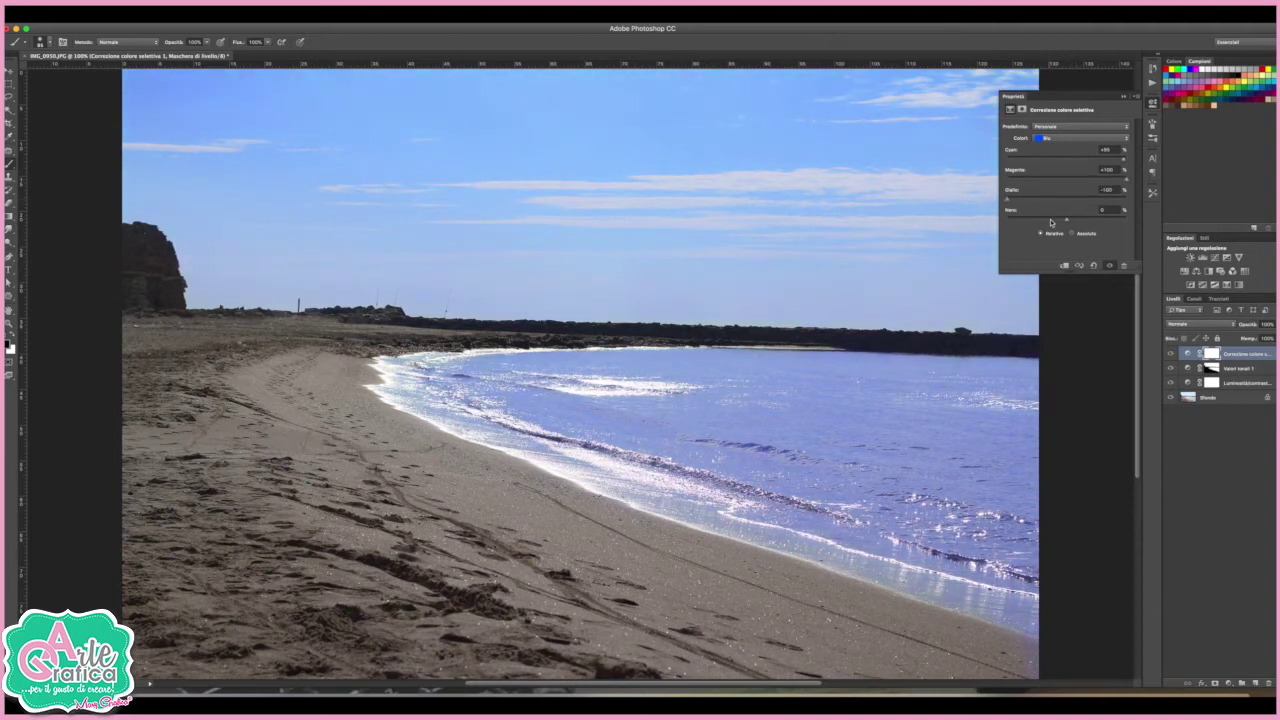
pyautogui.moveTo(1066, 221); pyautogui.dragTo(1108, 220)
pyautogui.click(1054, 140)
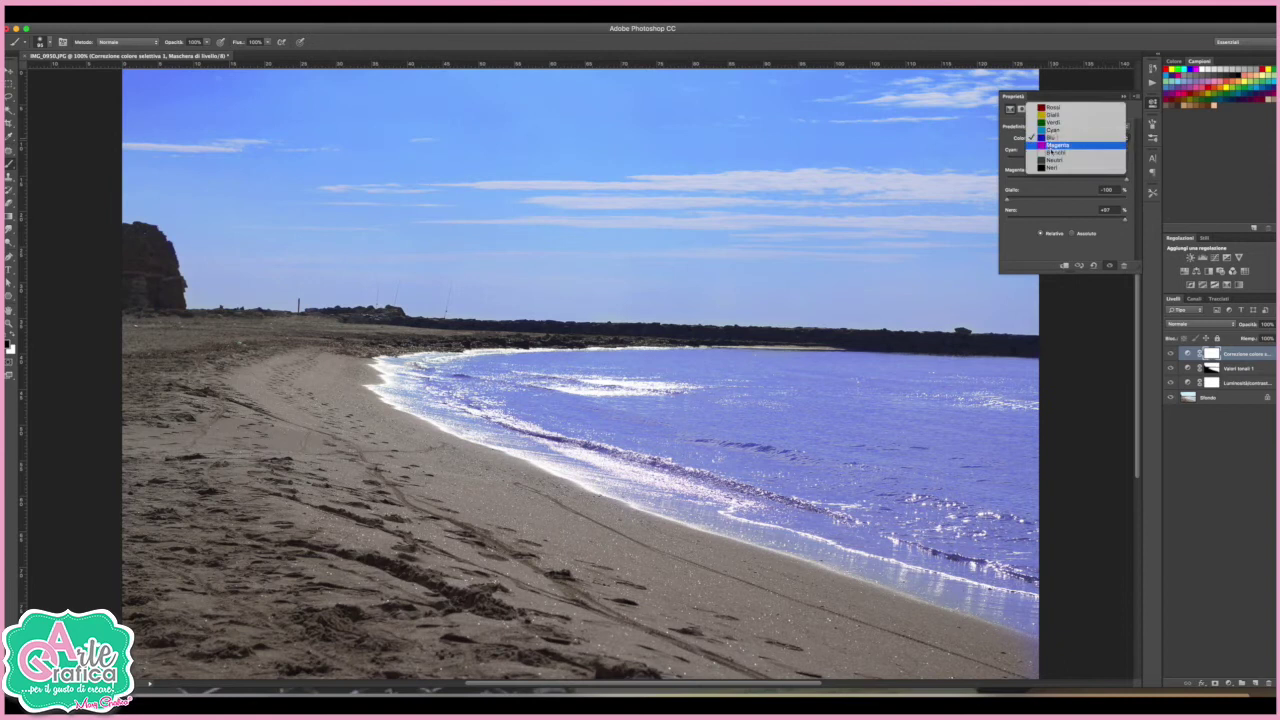
# Step: Try a little cyan in the Whites, then slightly lower magenta in the Blues
pyautogui.click(1052, 152)
pyautogui.moveTo(1064, 160); pyautogui.dragTo(1103, 169)
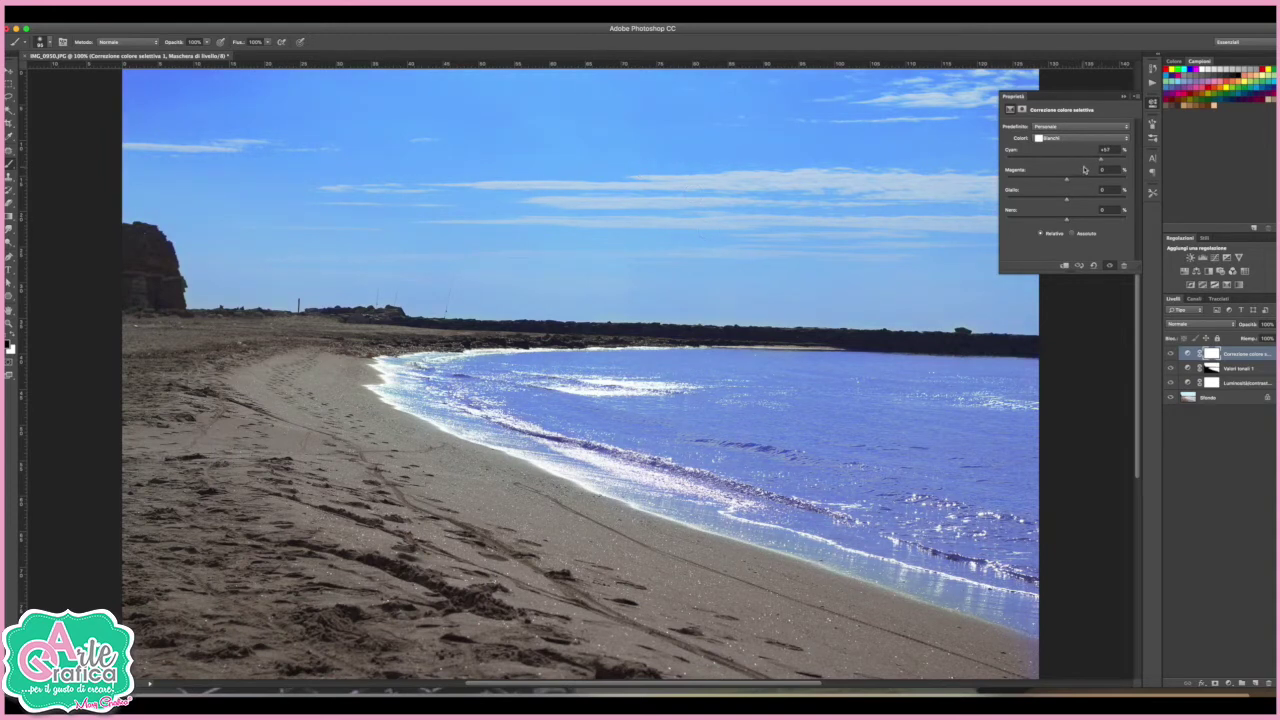
pyautogui.moveTo(1089, 162); pyautogui.dragTo(1071, 162)
pyautogui.click(1060, 138)
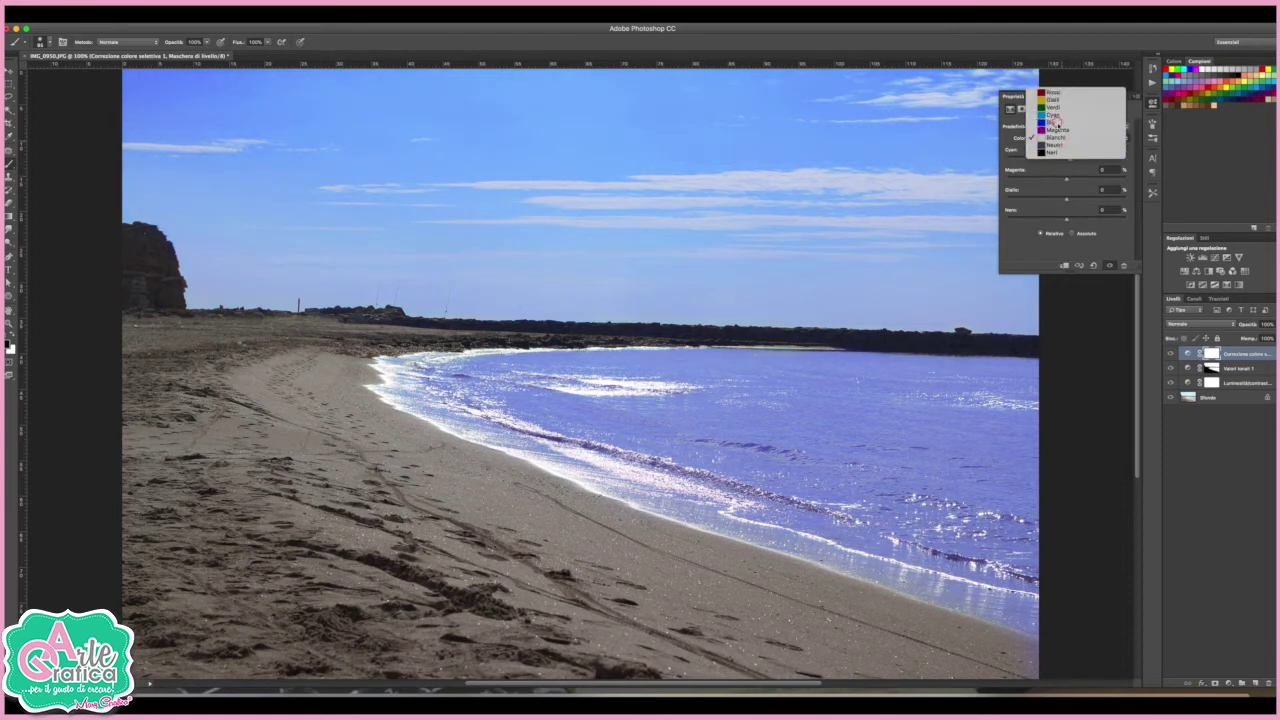
pyautogui.click(1052, 122)
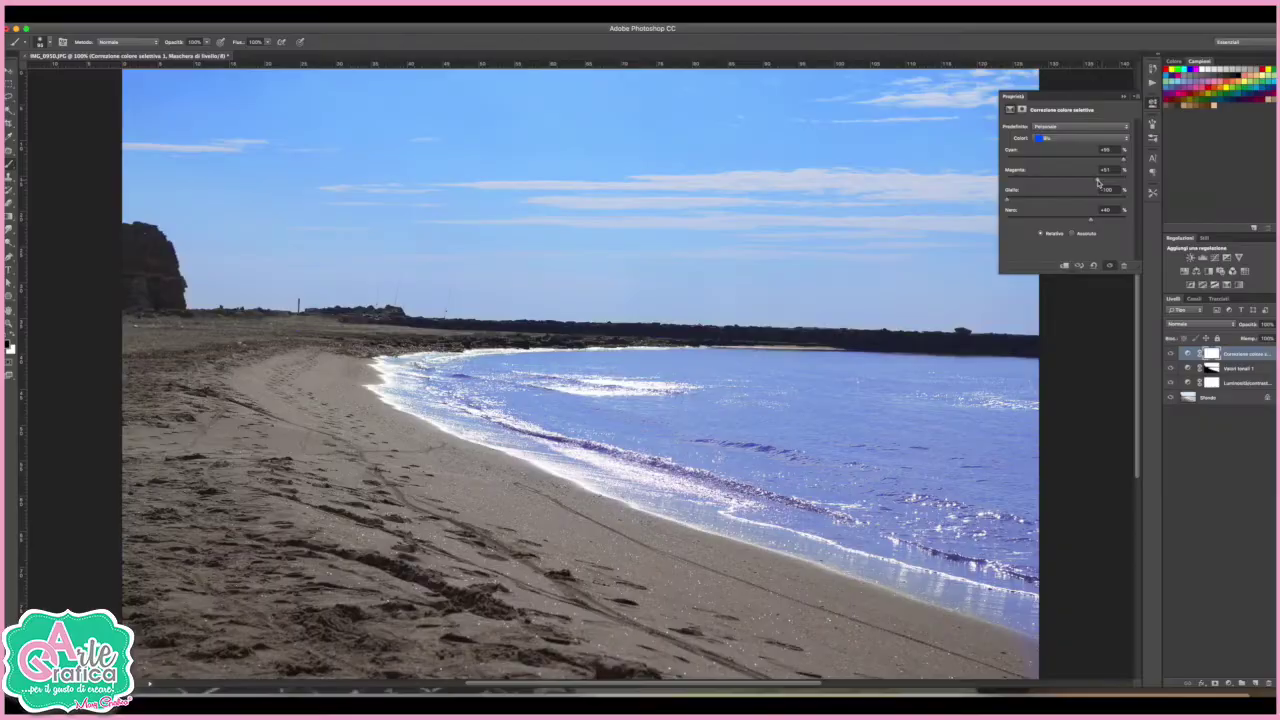
pyautogui.moveTo(1097, 183); pyautogui.dragTo(1093, 183)
# Step: Set the Whites to cyan about +78, yellow -100, with less magenta and black
pyautogui.click(1078, 138)
pyautogui.click(1075, 152)
pyautogui.moveTo(1098, 162); pyautogui.dragTo(1115, 162)
pyautogui.moveTo(1048, 202); pyautogui.dragTo(988, 200)
pyautogui.moveTo(1066, 180)
pyautogui.mouseDown()
pyautogui.moveTo(1054, 181)
pyautogui.moveTo(1068, 181)
pyautogui.mouseUp()
pyautogui.moveTo(1067, 219); pyautogui.dragTo(1042, 222)
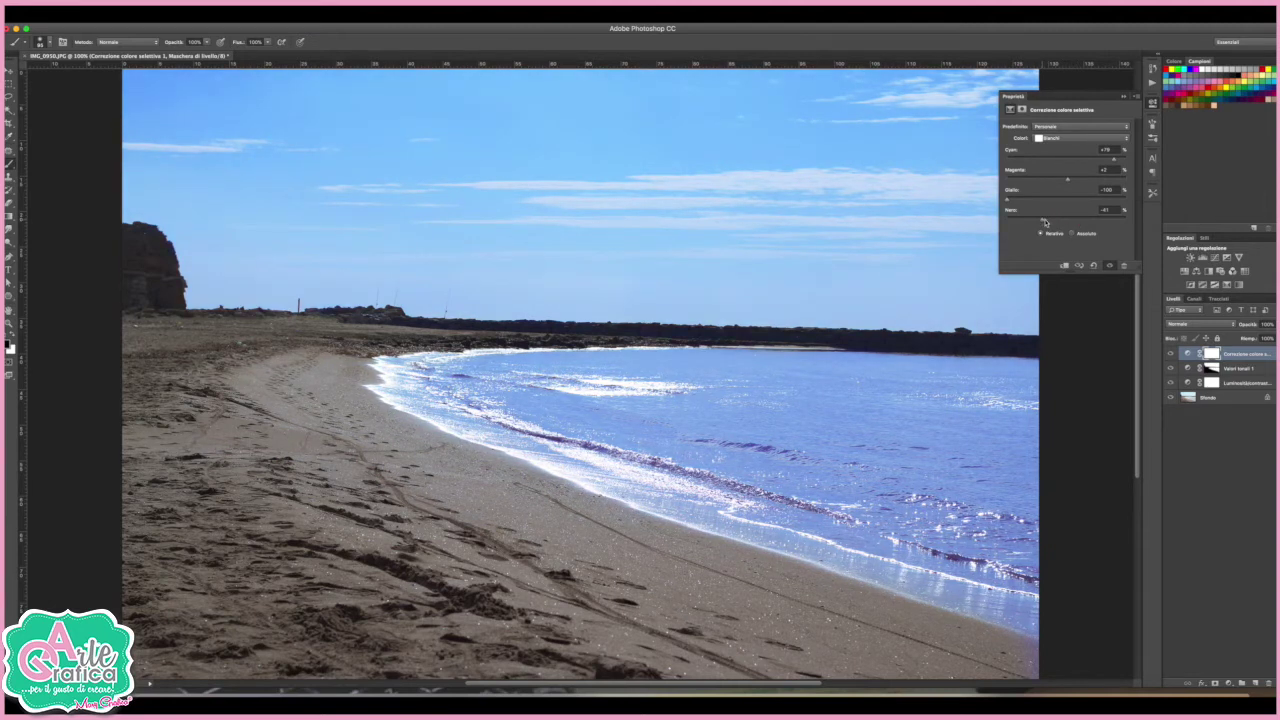
pyautogui.click(1152, 103)
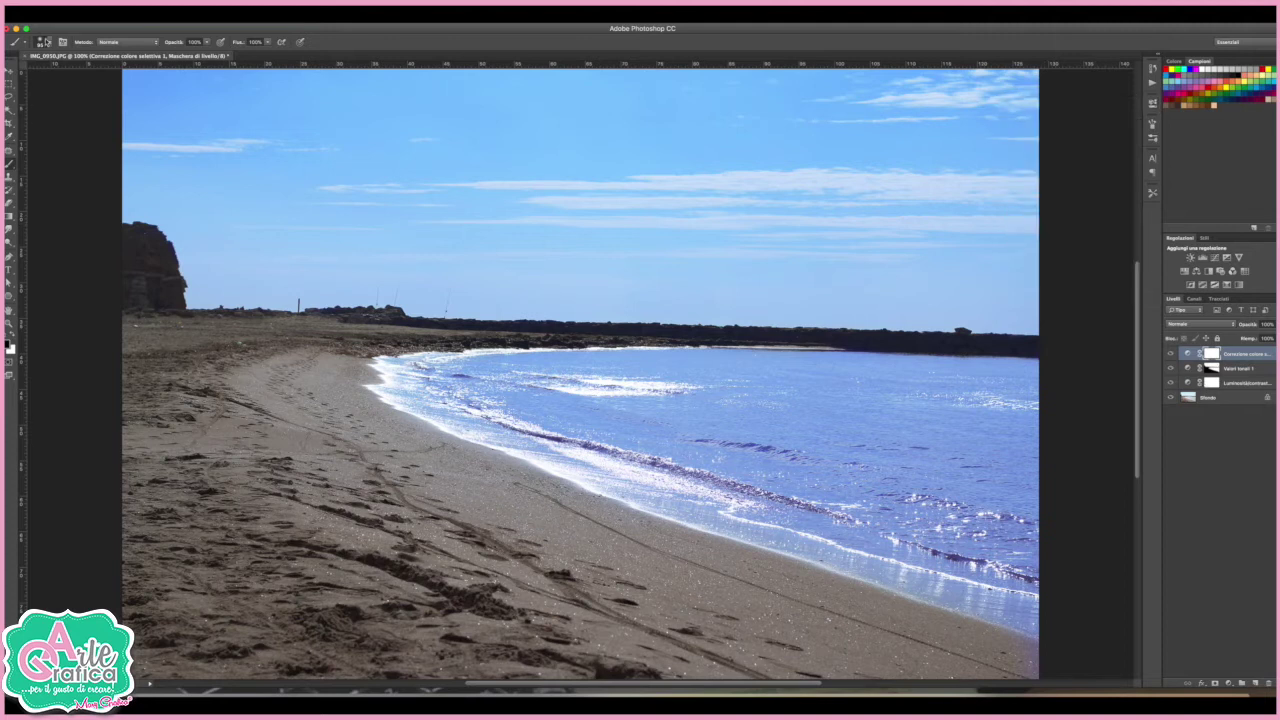
# Step: Set the brush to 178 px at about 55% opacity
pyautogui.click(42, 42)
pyautogui.moveTo(107, 74); pyautogui.dragTo(118, 74)
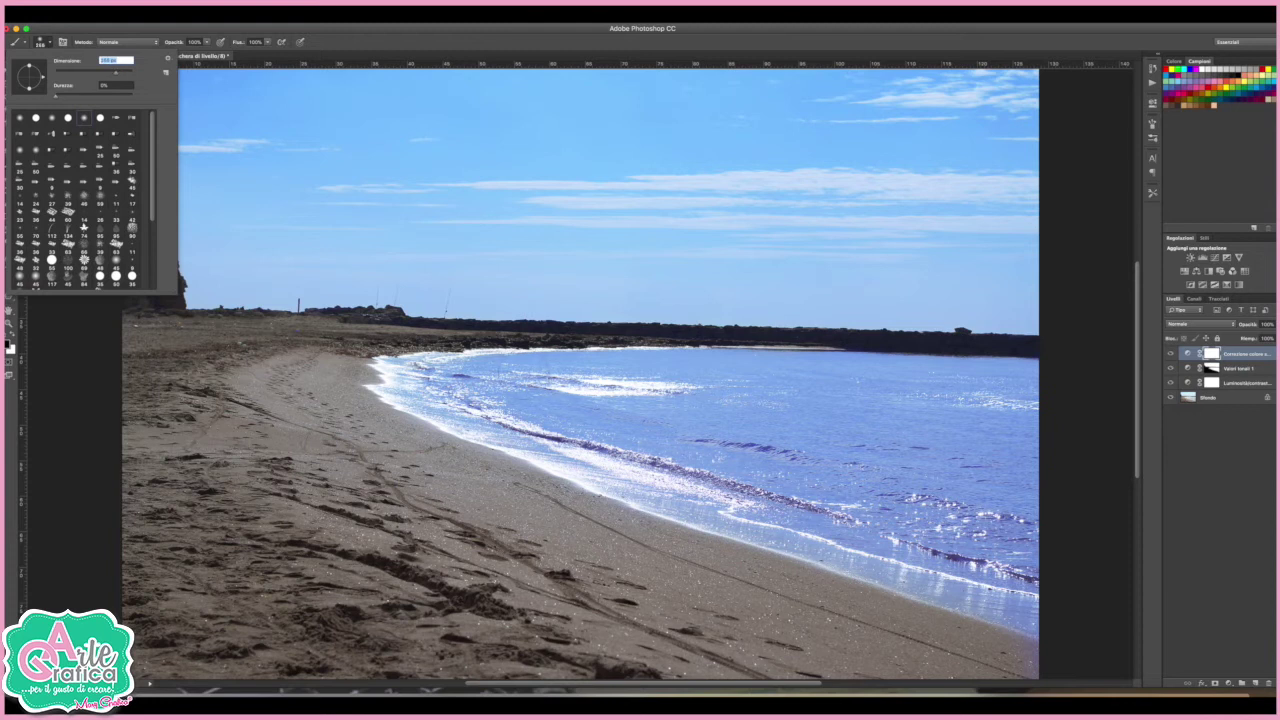
pyautogui.click(206, 42)
pyautogui.moveTo(207, 55); pyautogui.dragTo(180, 55)
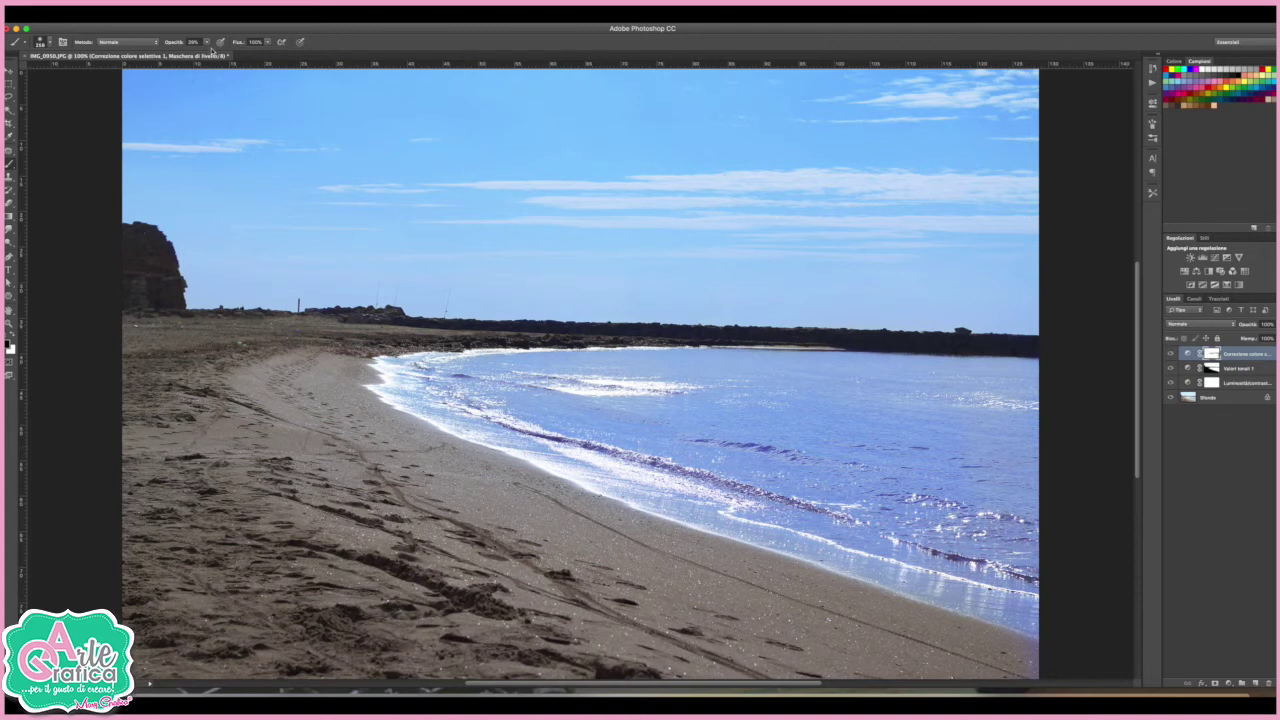
# Step: Paint black on the Selective Color mask across the sea to lighten the water
pyautogui.moveTo(528, 410); pyautogui.dragTo(760, 445)
pyautogui.moveTo(850, 398); pyautogui.dragTo(842, 382)
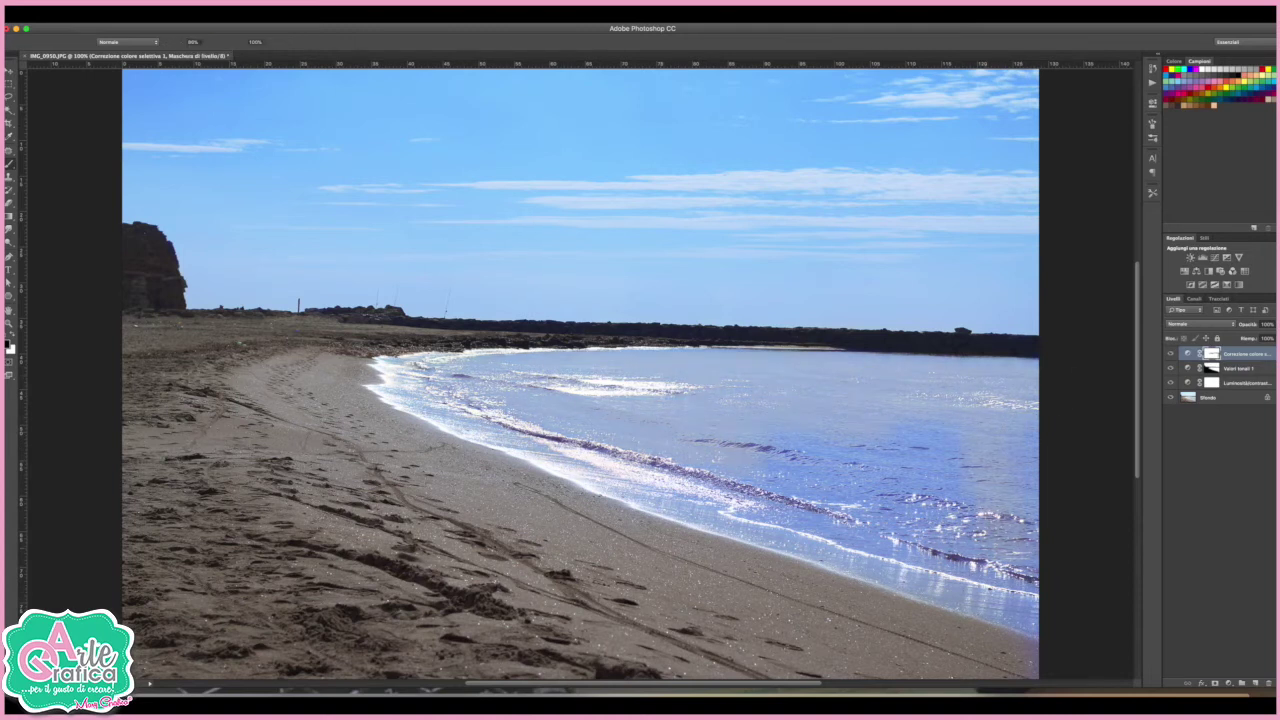
pyautogui.moveTo(775, 488); pyautogui.dragTo(955, 440)
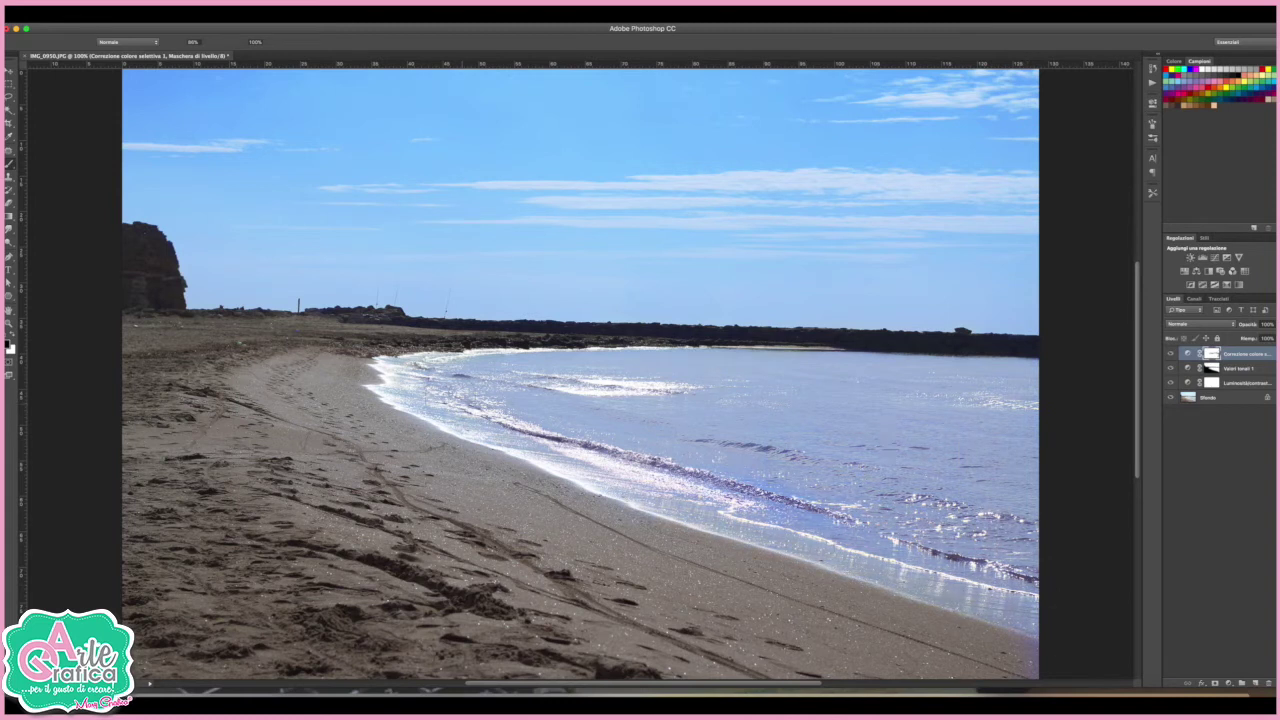
pyautogui.moveTo(1039, 666); pyautogui.dragTo(1039, 666)
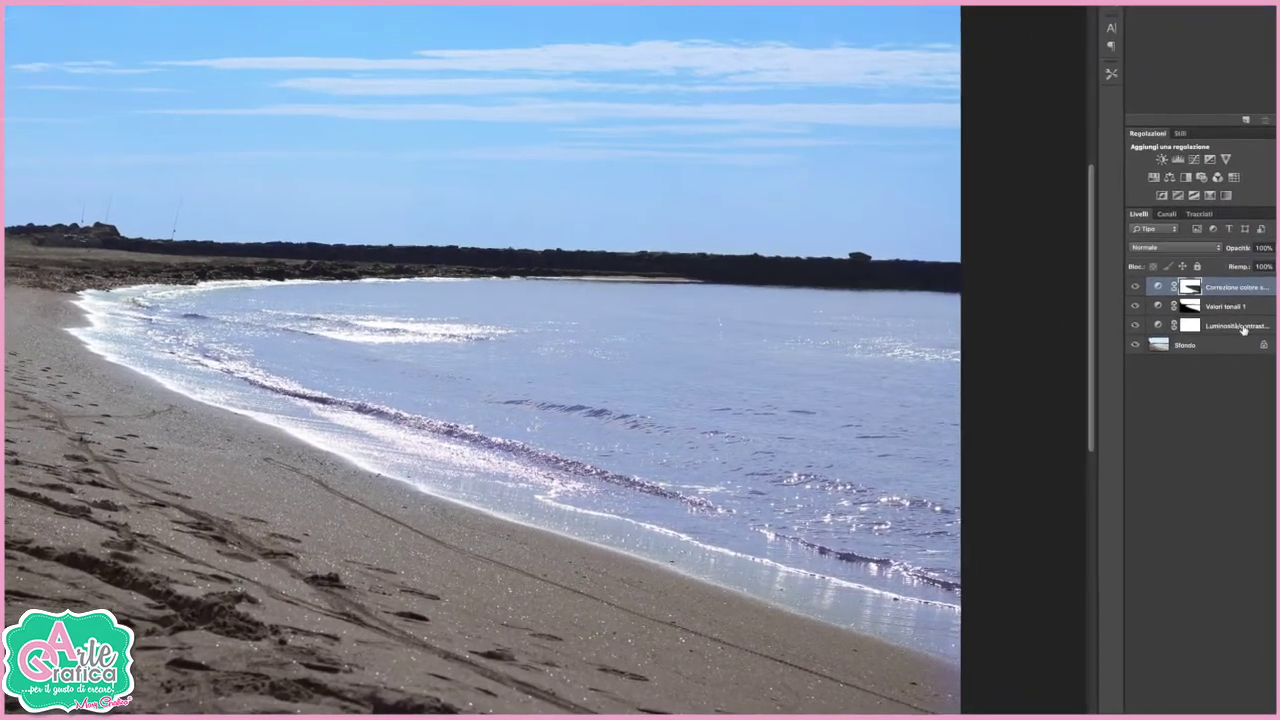
pyautogui.keyDown('shift'); pyautogui.click(1243, 330); pyautogui.keyUp('shift')
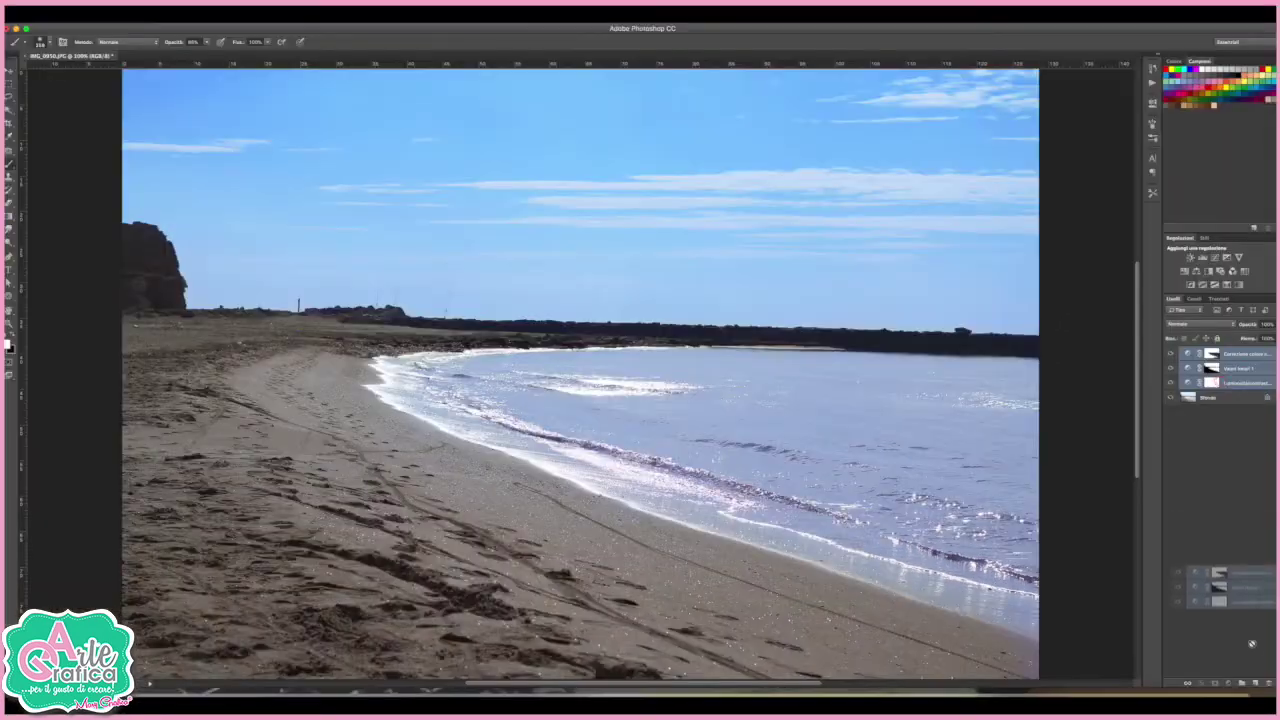
# Step: Group the three adjustment layers into Gruppo 1, toggle its visibility to compare, and expand it
pyautogui.moveTo(1243, 330); pyautogui.dragTo(1241, 685)
pyautogui.click(1172, 355)
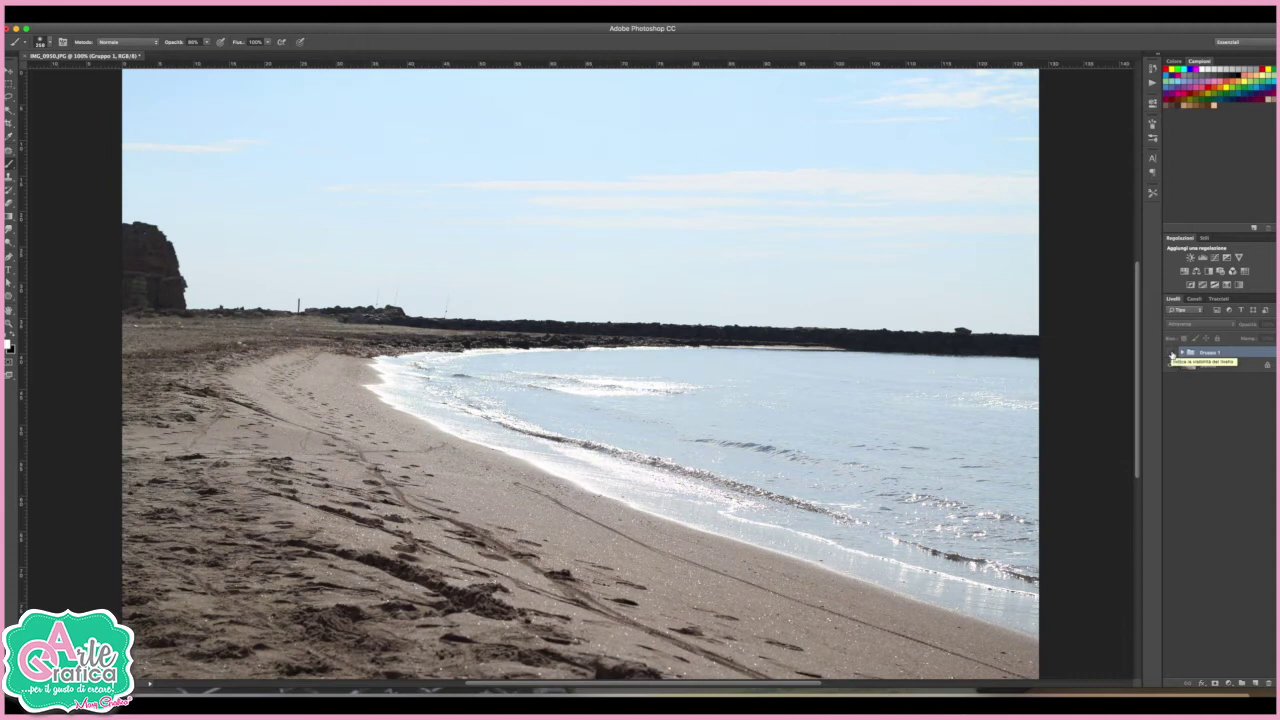
pyautogui.click(1172, 355)
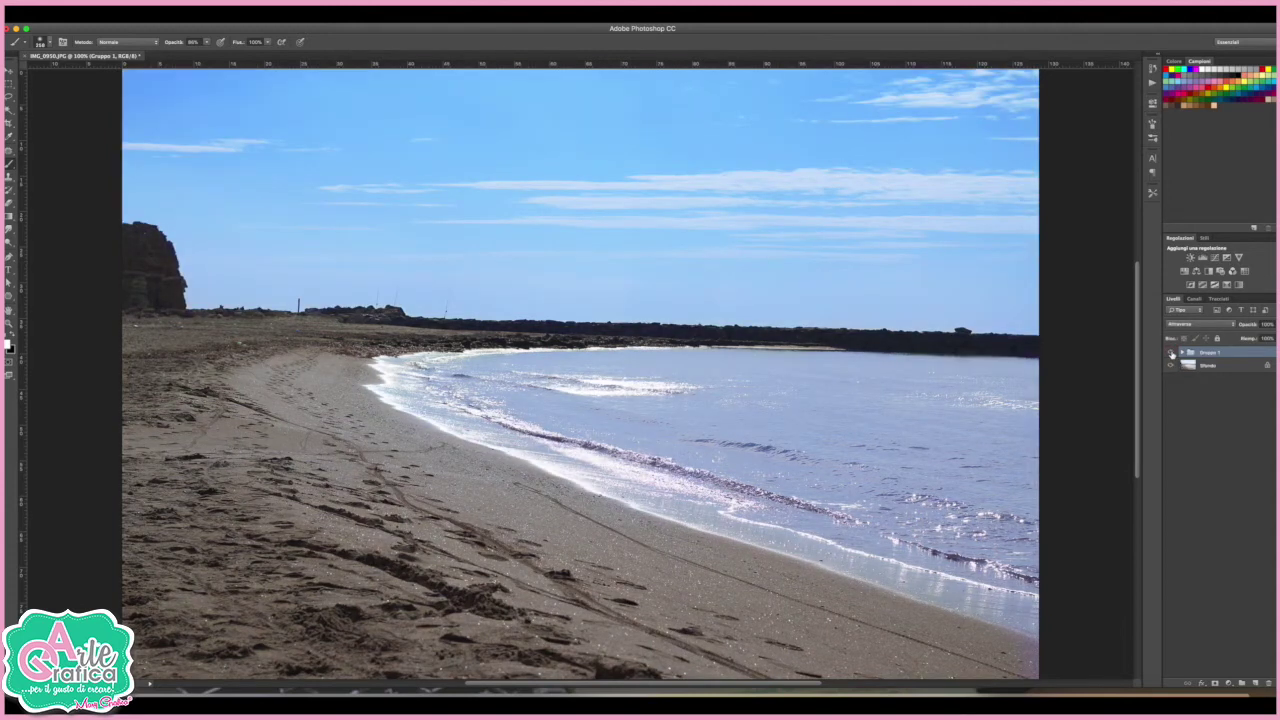
pyautogui.click(1182, 353)
pyautogui.click(1220, 366)
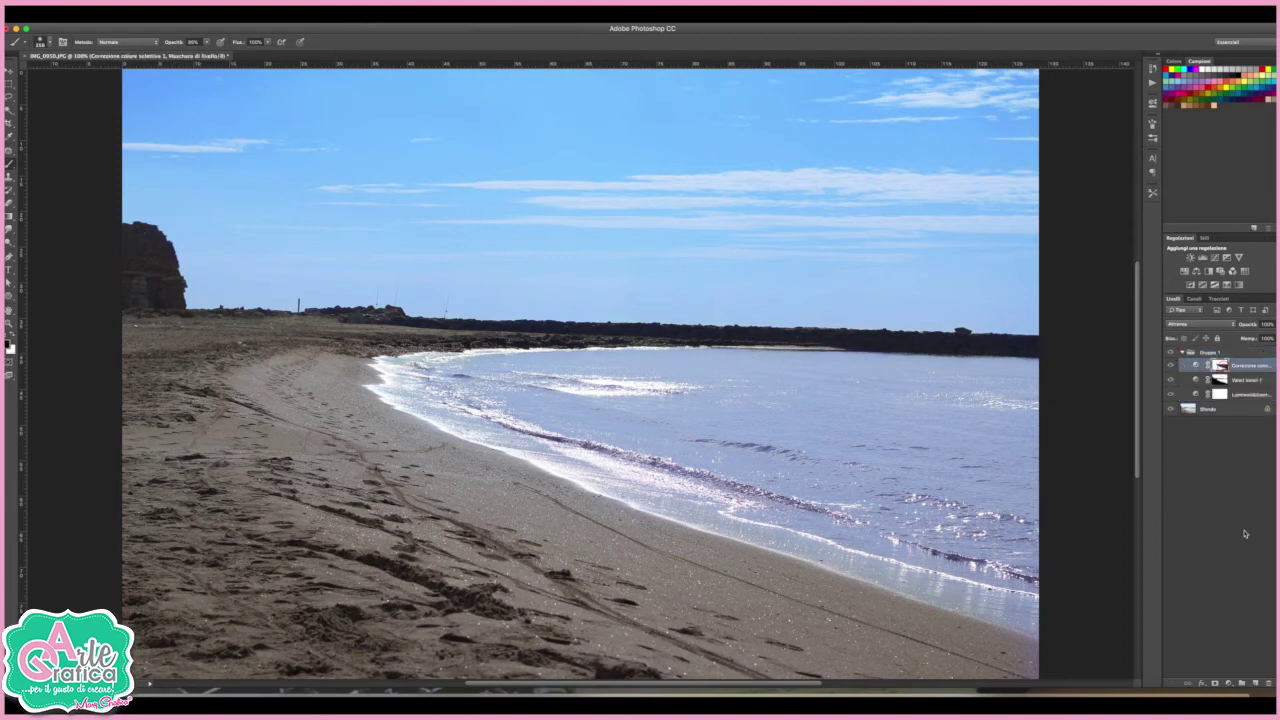
pyautogui.click(1205, 683)
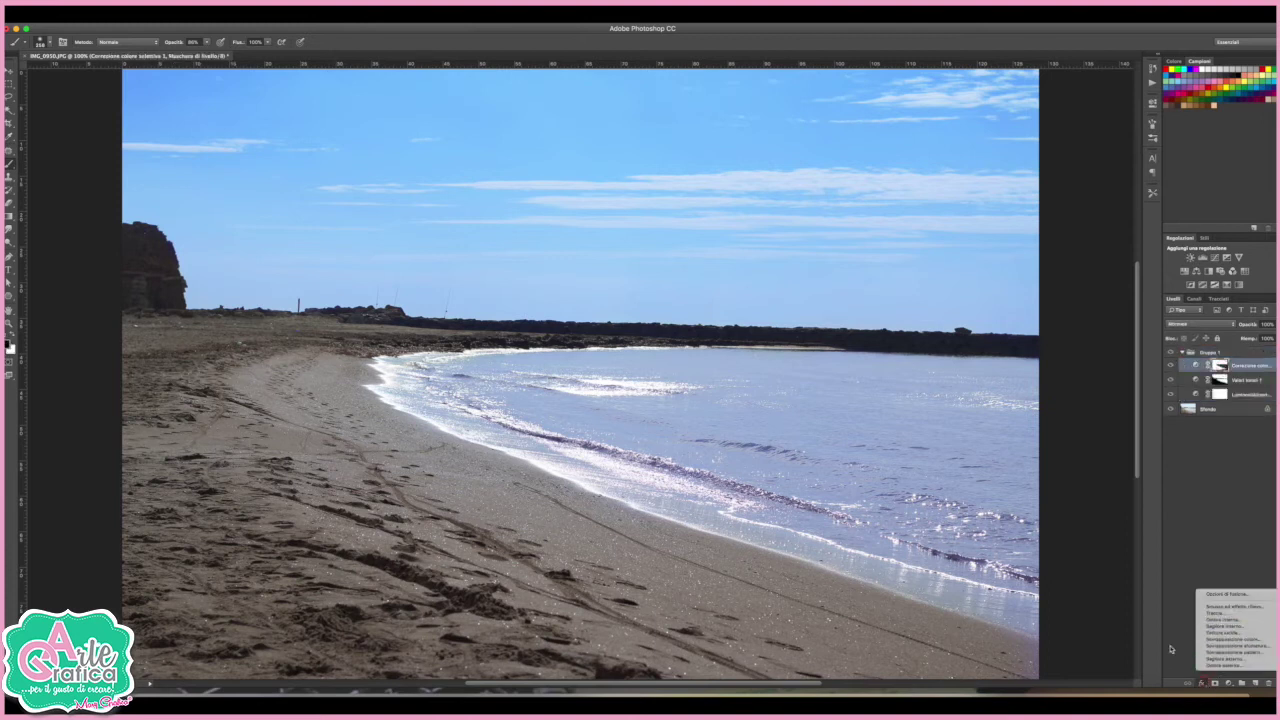
# Step: Add a Curves 1 layer with the Blue channel curve raised, keeping the default blend mode
pyautogui.click(1229, 683)
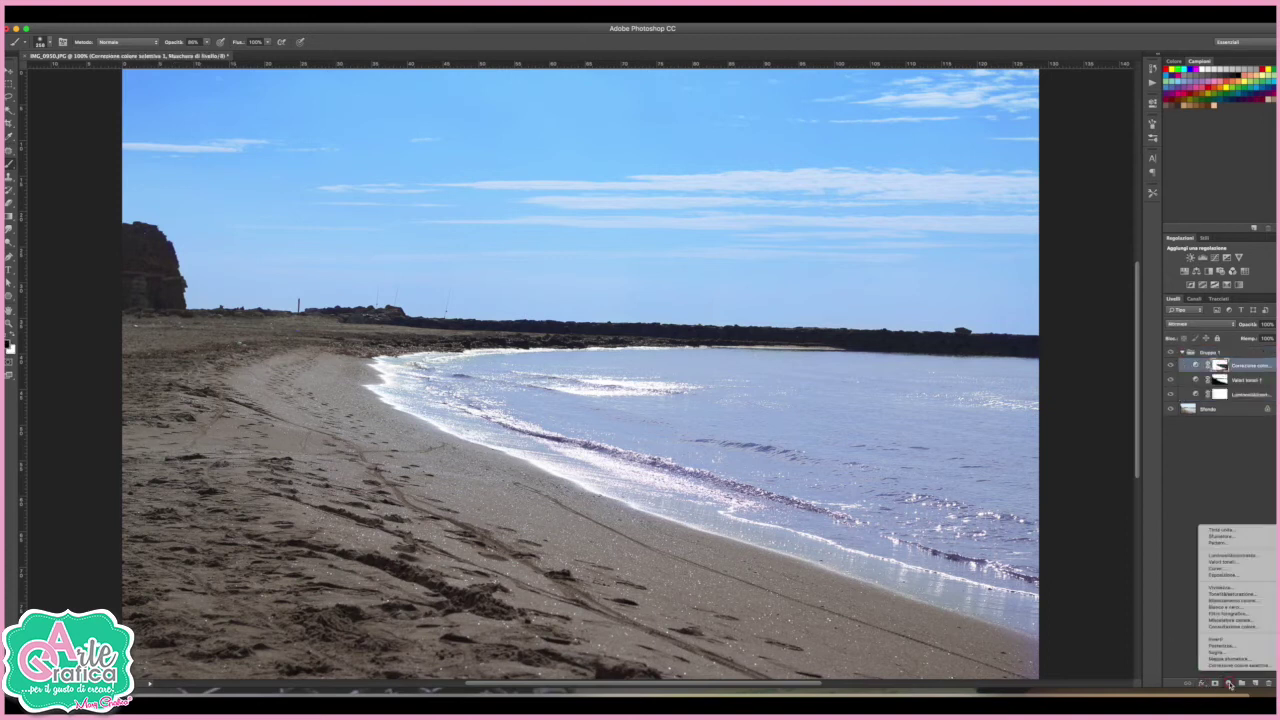
pyautogui.click(1220, 568)
pyautogui.click(1062, 138)
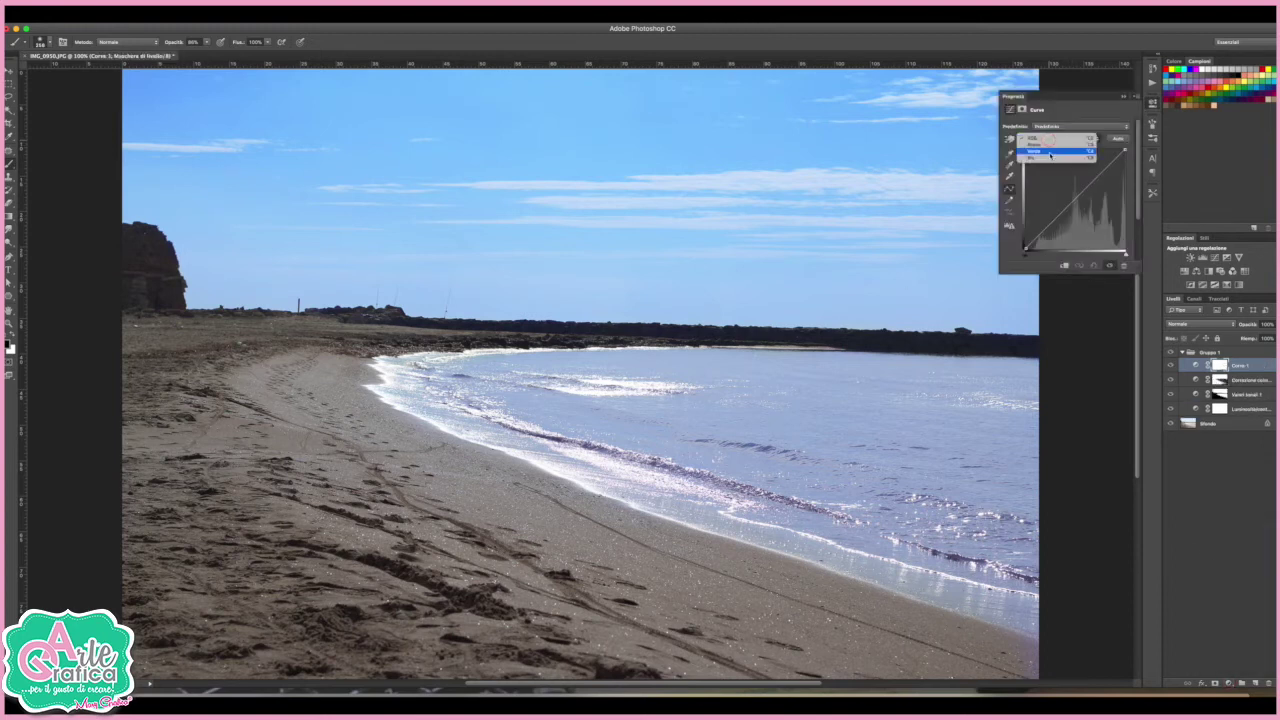
pyautogui.click(1050, 166)
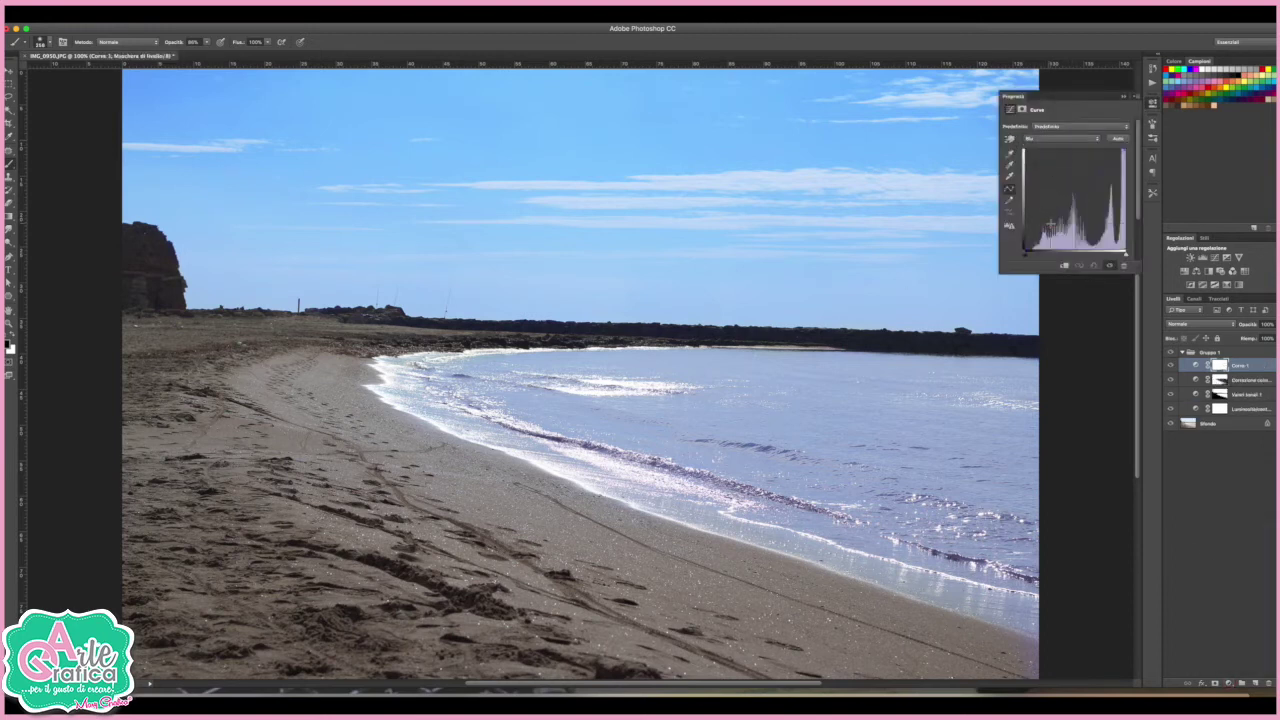
pyautogui.moveTo(1048, 224); pyautogui.dragTo(1048, 218)
pyautogui.click(1212, 369)
pyautogui.click(1197, 327)
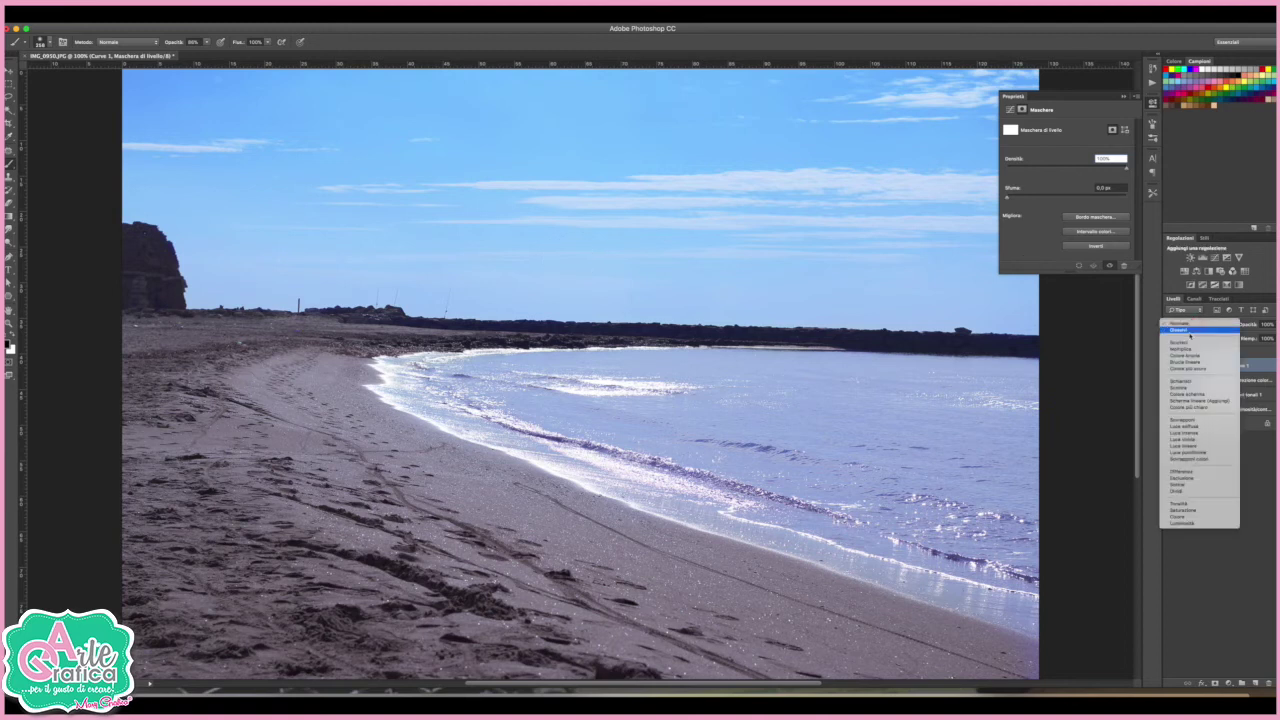
pyautogui.press('Escape')
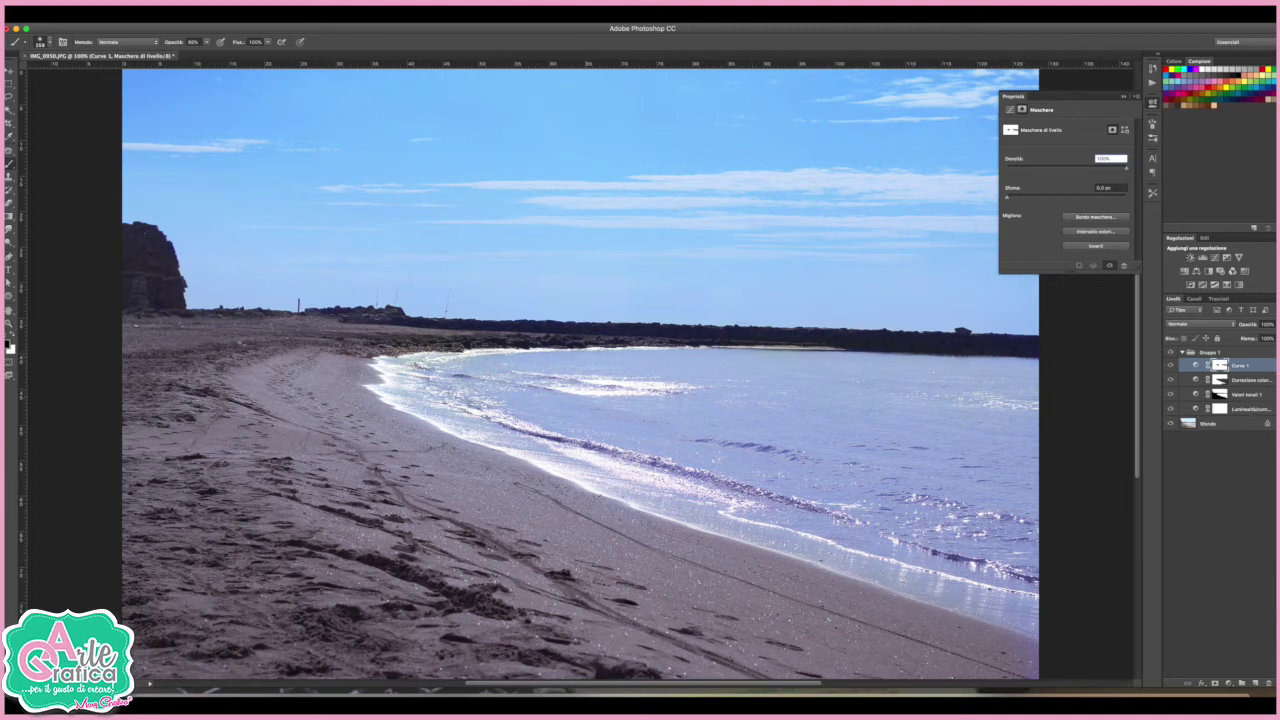
# Step: Clear the Curves effect from the beach with a rectangular selection and Delete
pyautogui.click(11, 86)
pyautogui.moveTo(132, 322); pyautogui.dragTo(955, 612)
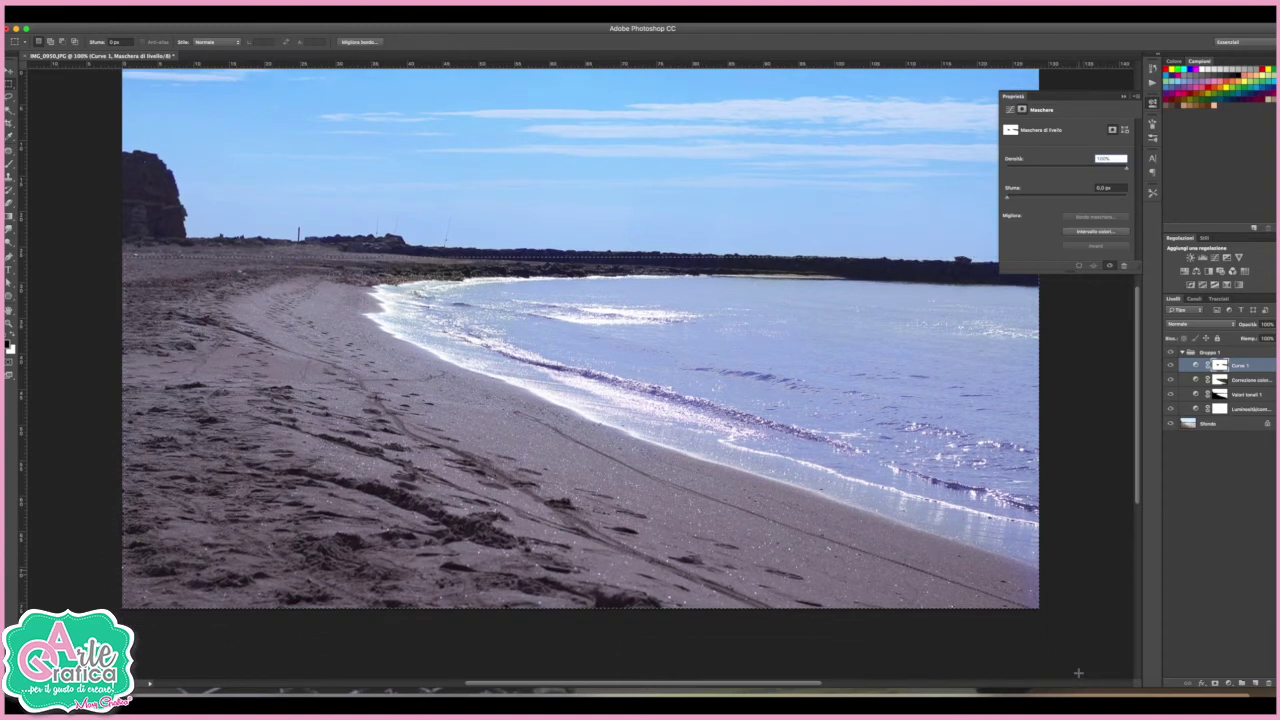
pyautogui.press('Delete')
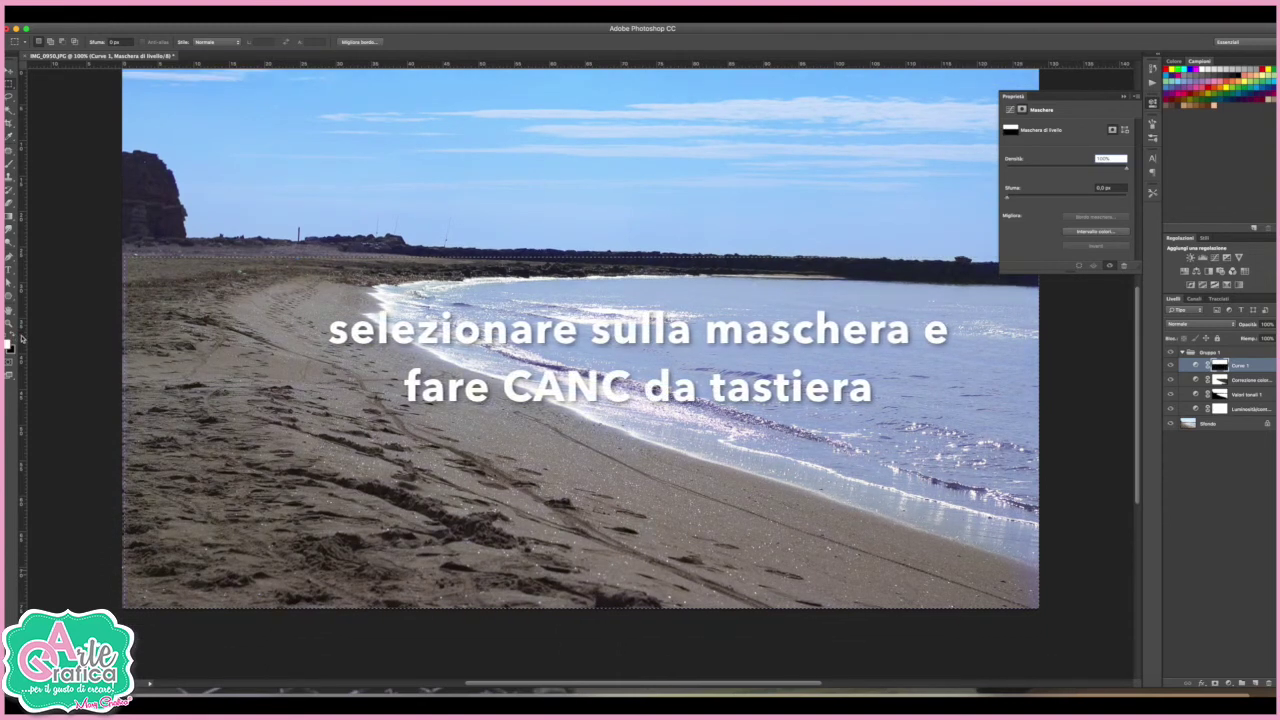
pyautogui.moveTo(443, 243)
pyautogui.mouseDown()
pyautogui.moveTo(527, 338)
pyautogui.moveTo(258, 288)
pyautogui.mouseUp()
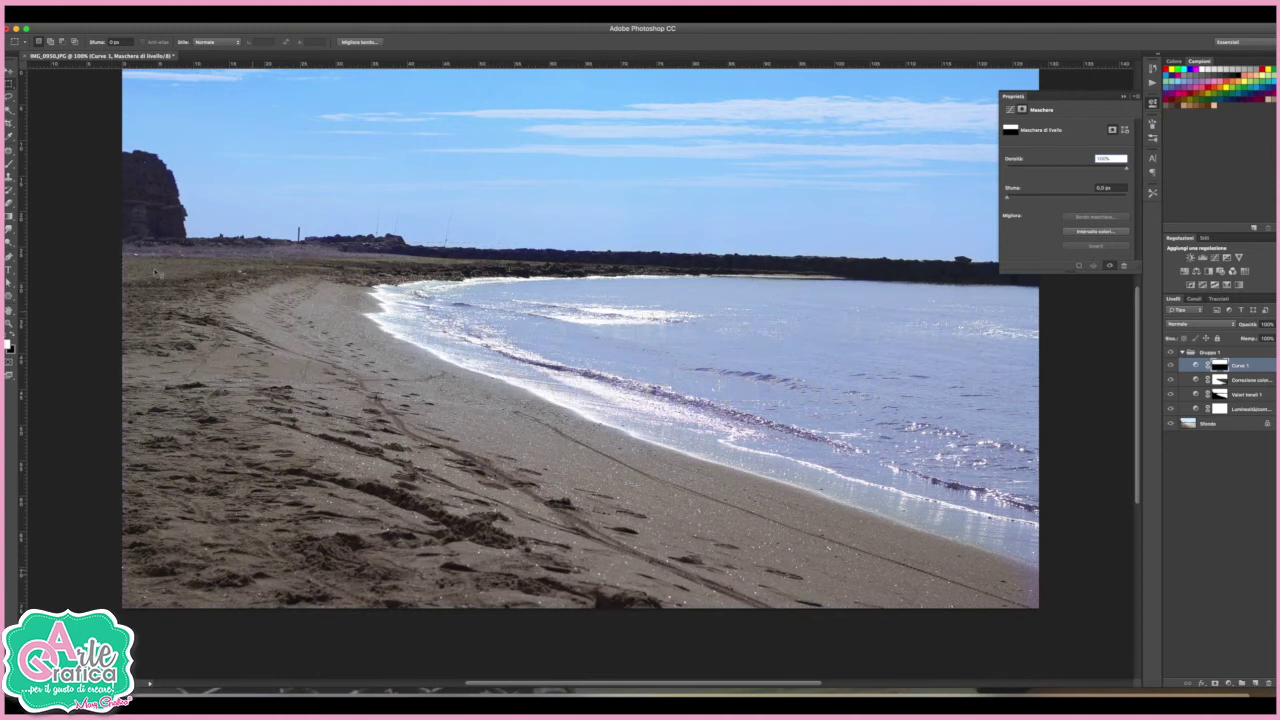
# Step: Brush black over the rock on the Curves mask, then zoom out
pyautogui.press('b')
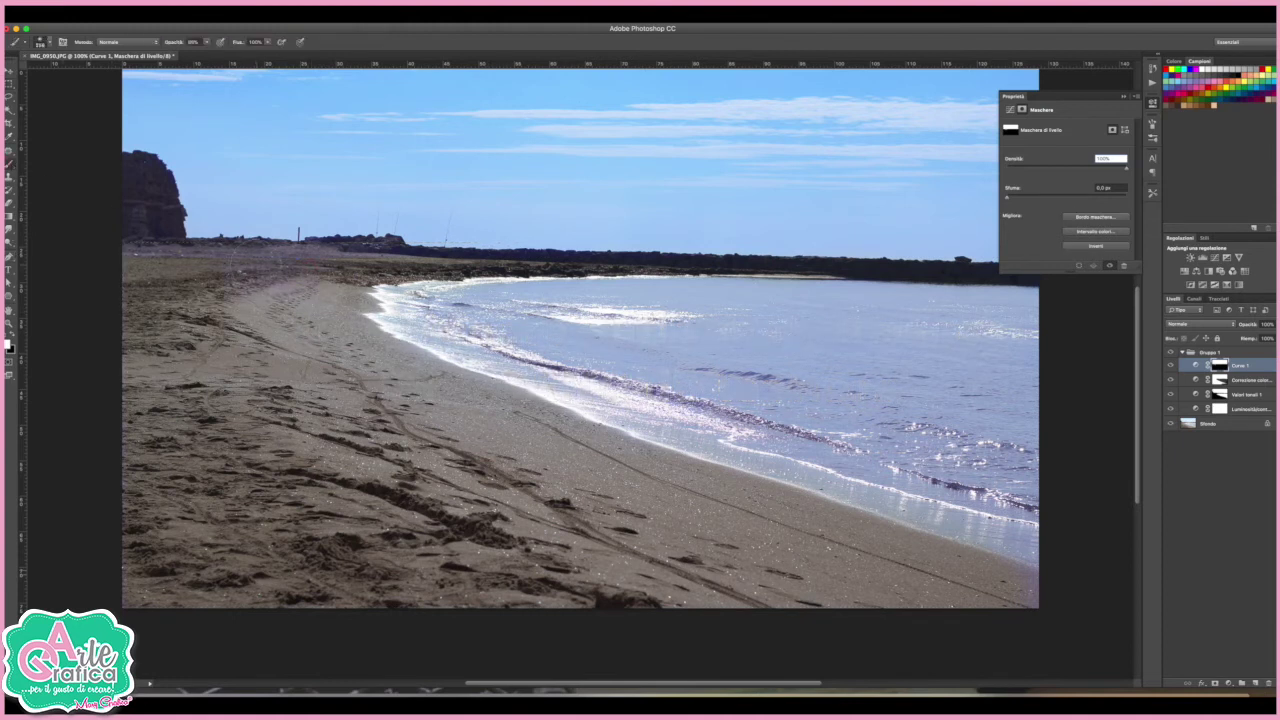
pyautogui.click(14, 340)
pyautogui.moveTo(160, 197); pyautogui.dragTo(163, 222)
pyautogui.scroll(-3, 921, 289)
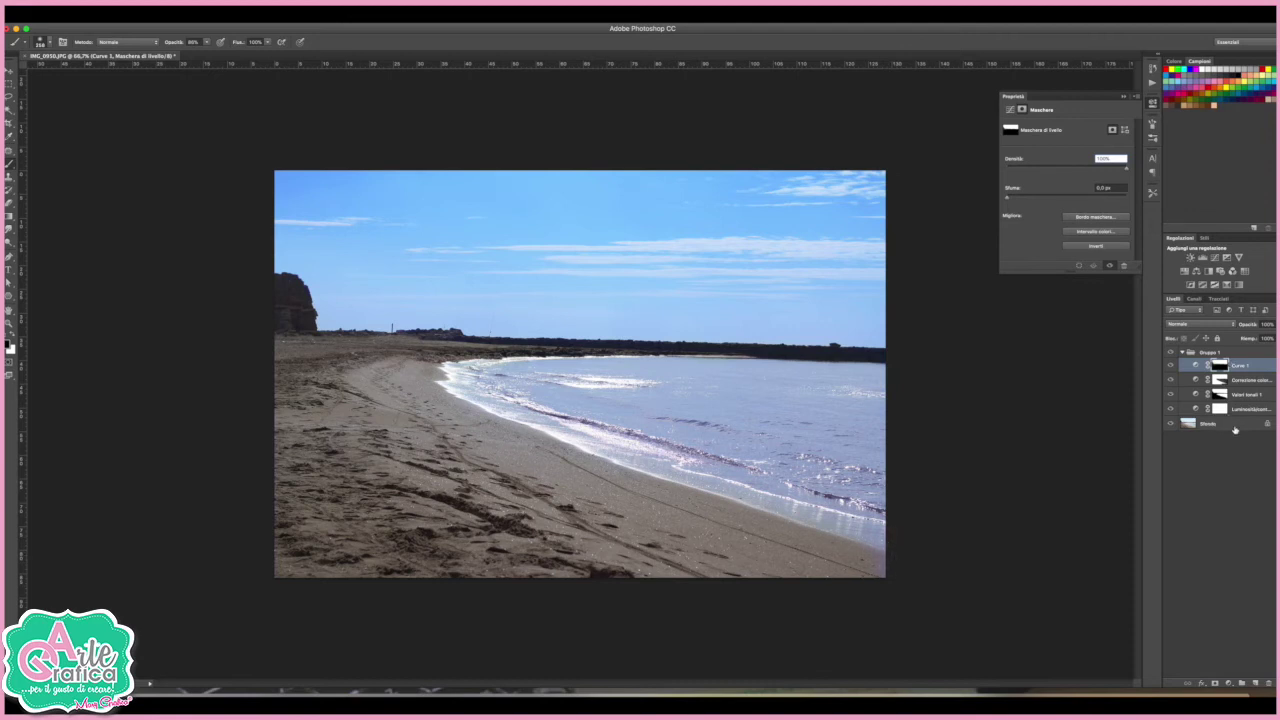
# Step: Create a new layer and set sampled sky blue and light pink as the gradient colours
pyautogui.click(1254, 681)
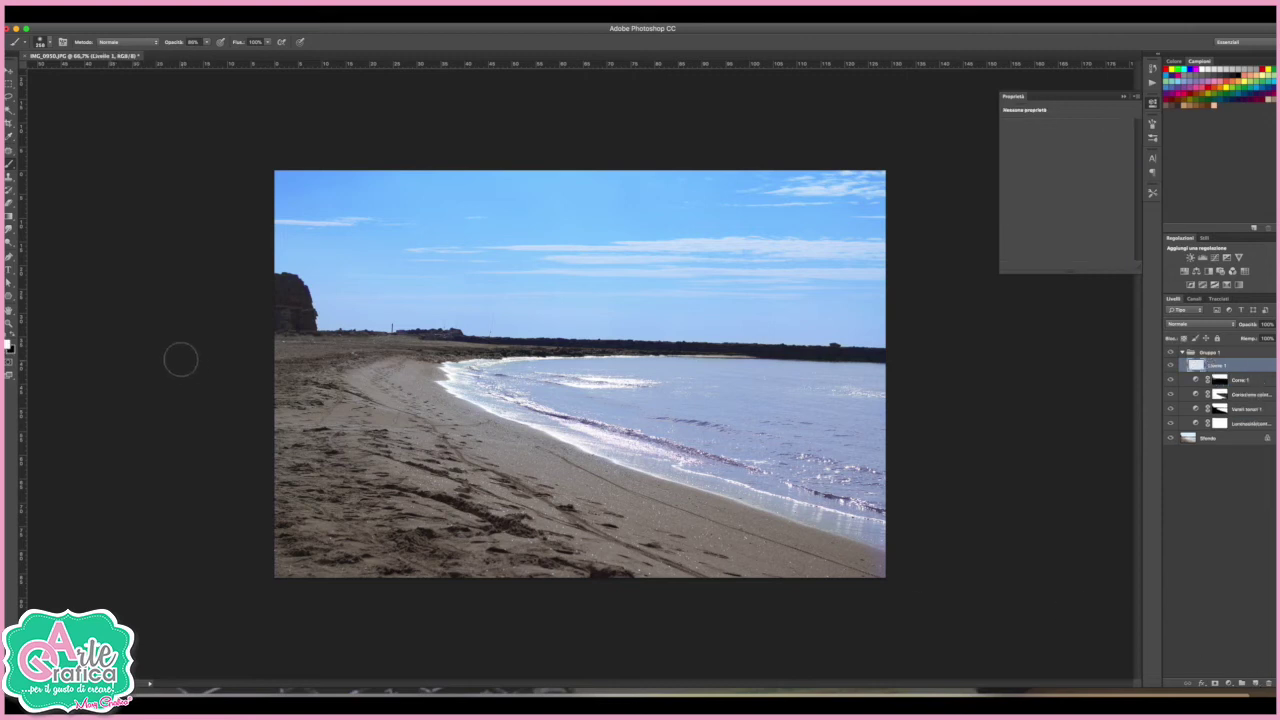
pyautogui.hotkey('ctrl', 'z')
pyautogui.press('g')
pyautogui.click(10, 343)
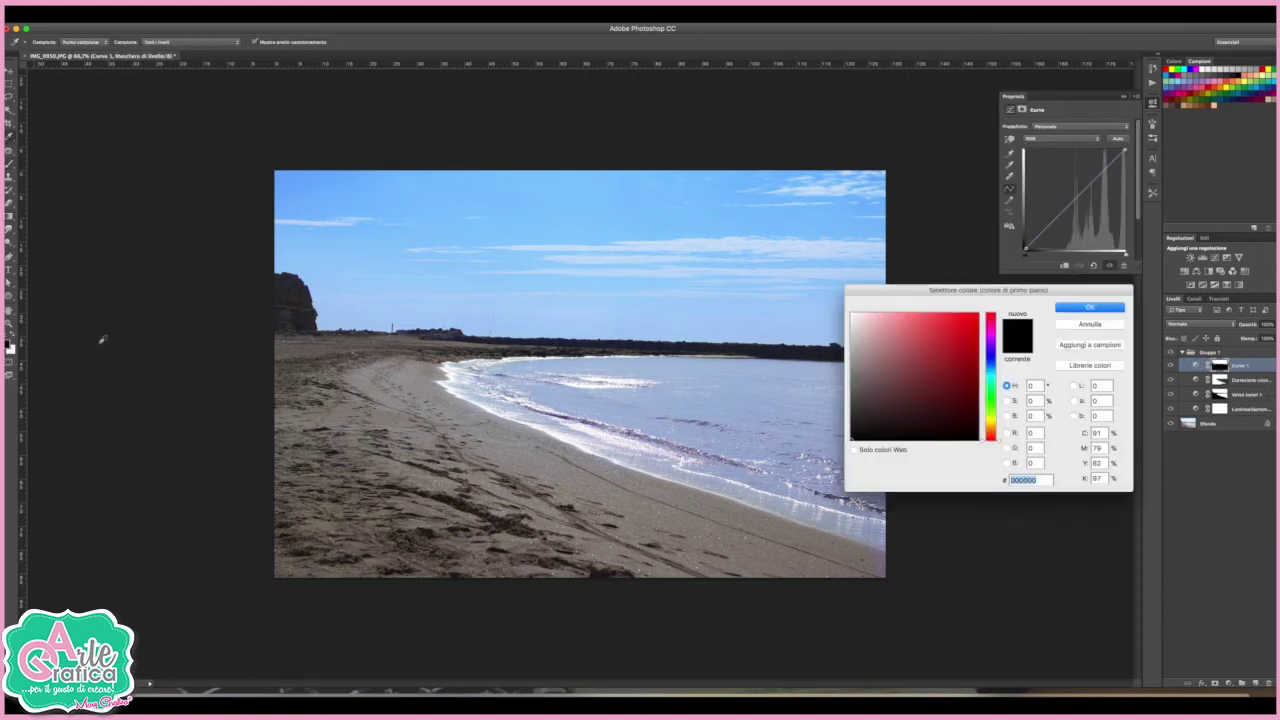
pyautogui.click(678, 203)
pyautogui.click(1089, 307)
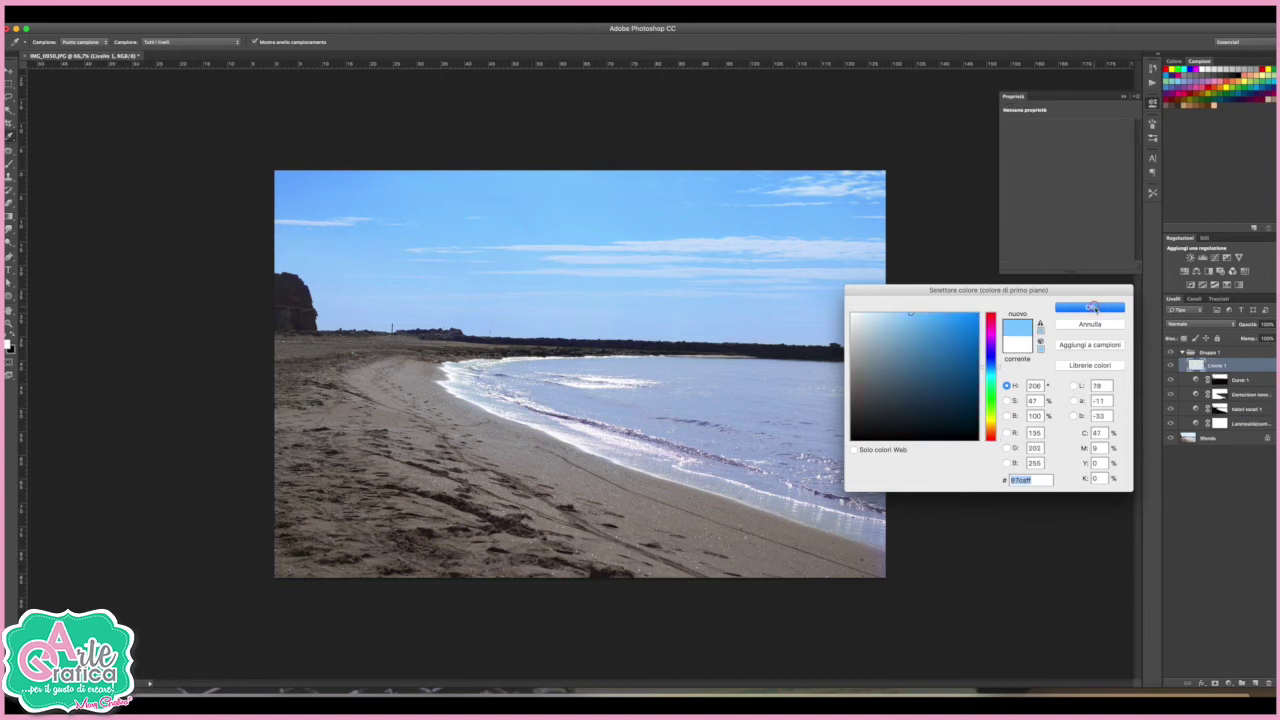
pyautogui.click(10, 343)
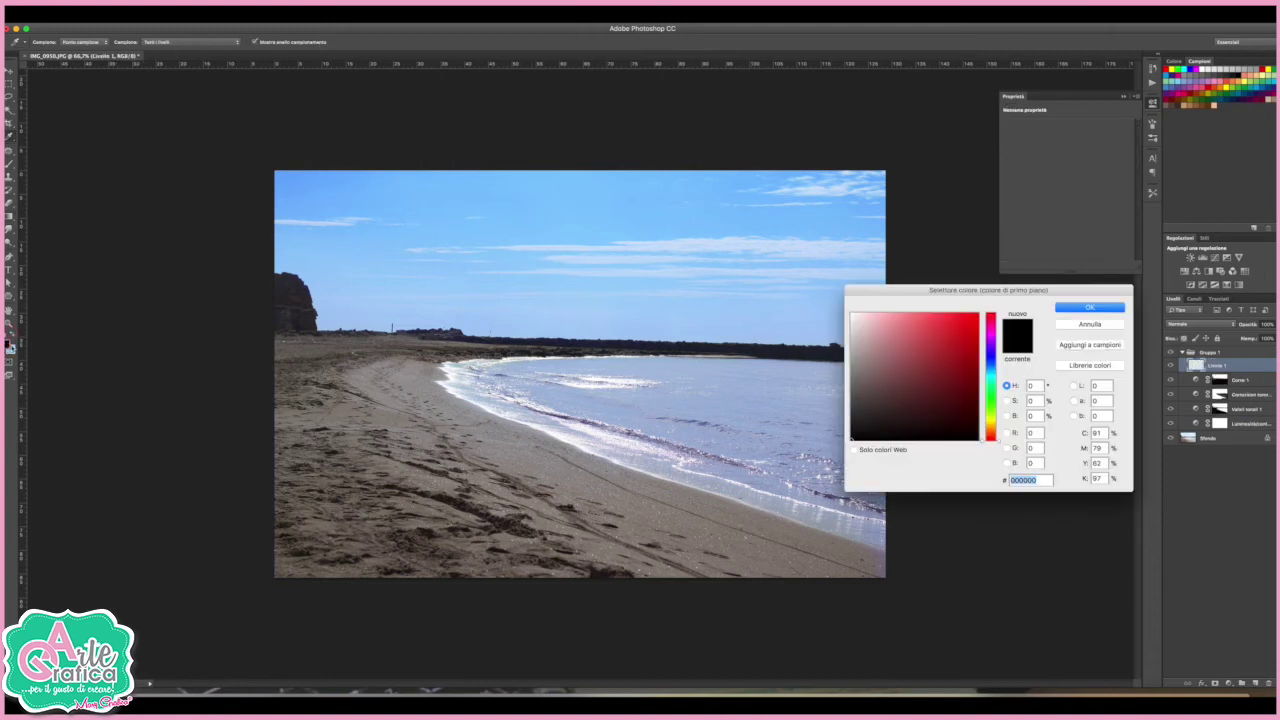
pyautogui.moveTo(989, 345); pyautogui.dragTo(989, 322)
pyautogui.click(920, 330)
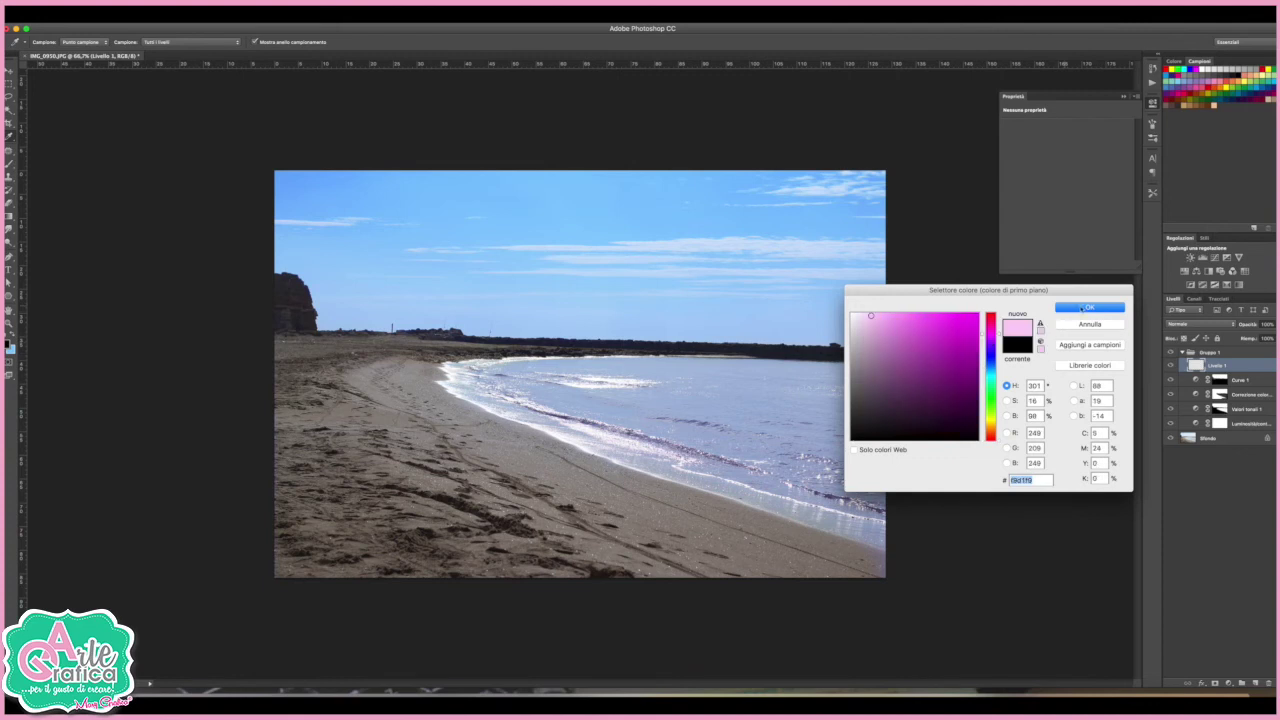
pyautogui.click(1089, 307)
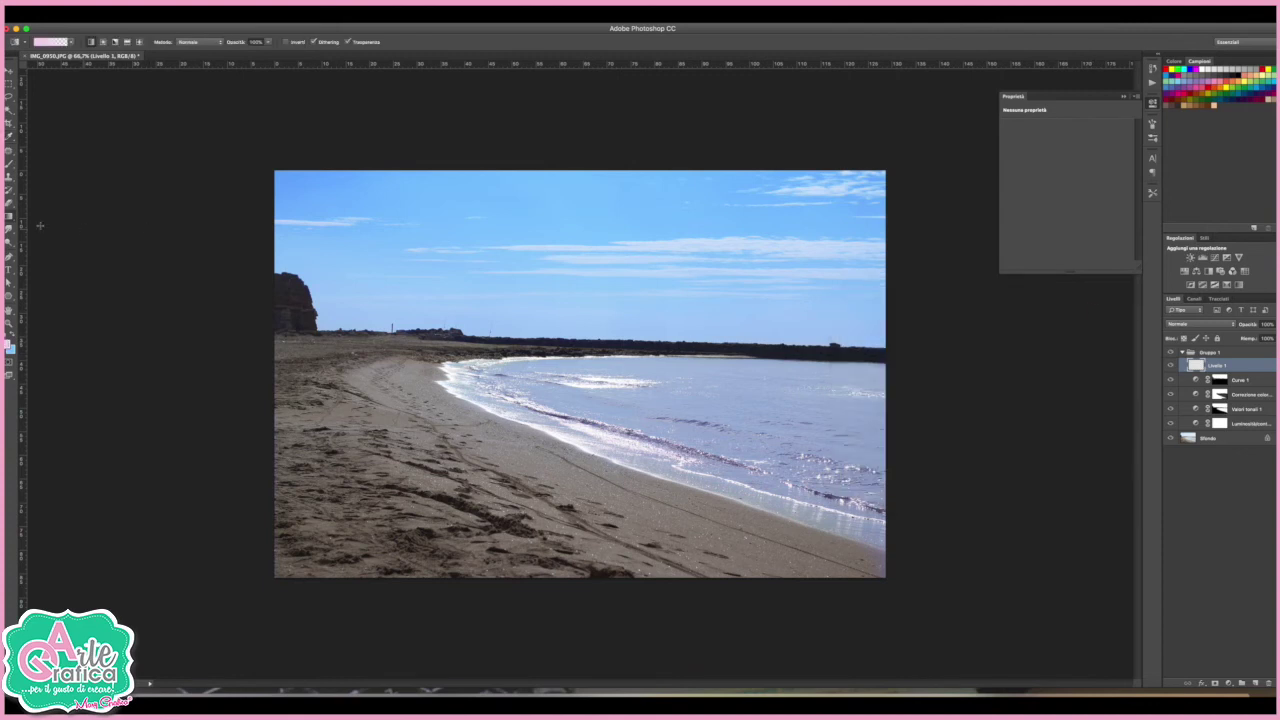
# Step: Draw a vertical pink-to-blue gradient, move it beneath the adjustments, and make it nearly transparent
pyautogui.click(70, 41)
pyautogui.click(20, 61)
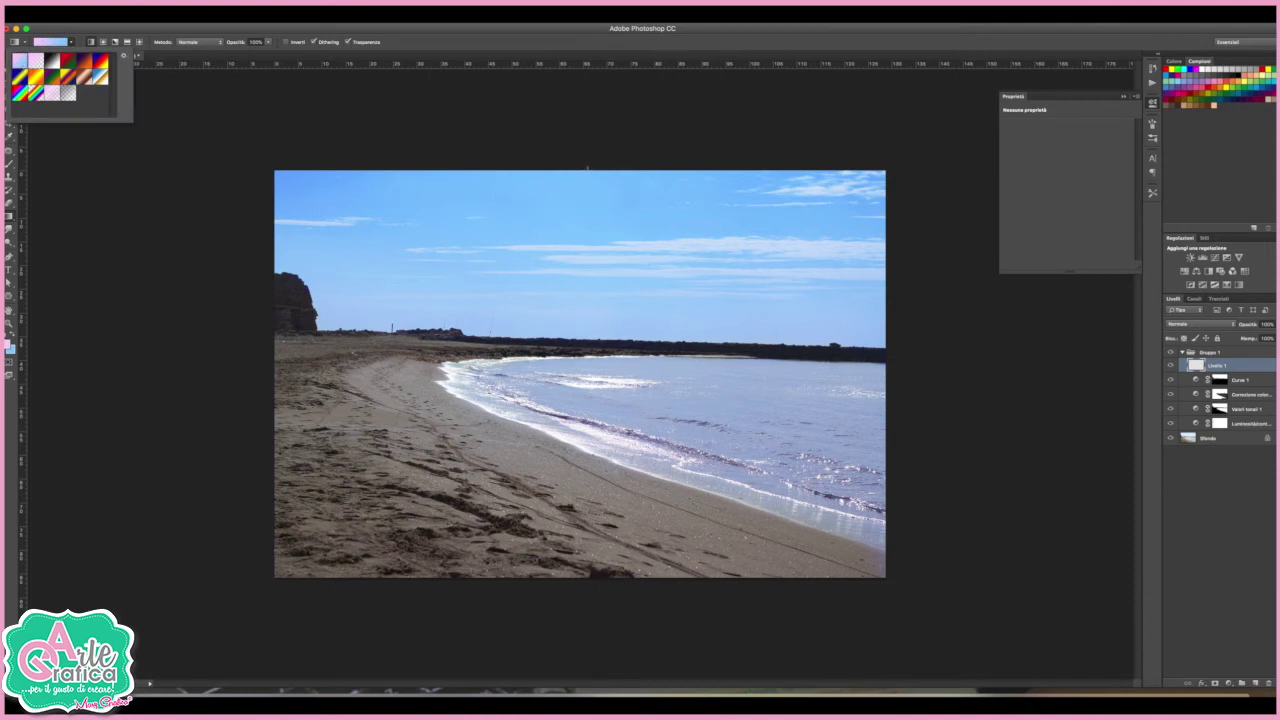
pyautogui.click(588, 168)
pyautogui.moveTo(588, 170); pyautogui.dragTo(570, 598)
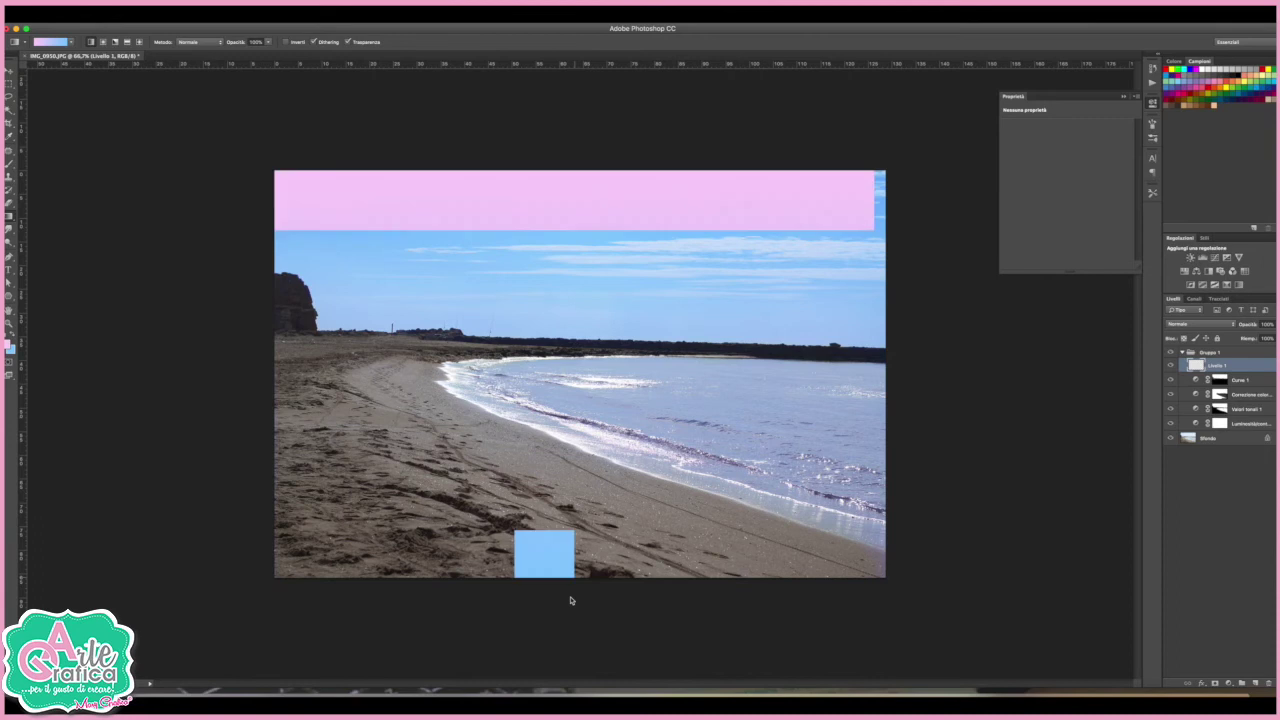
pyautogui.moveTo(1214, 376); pyautogui.dragTo(1222, 428)
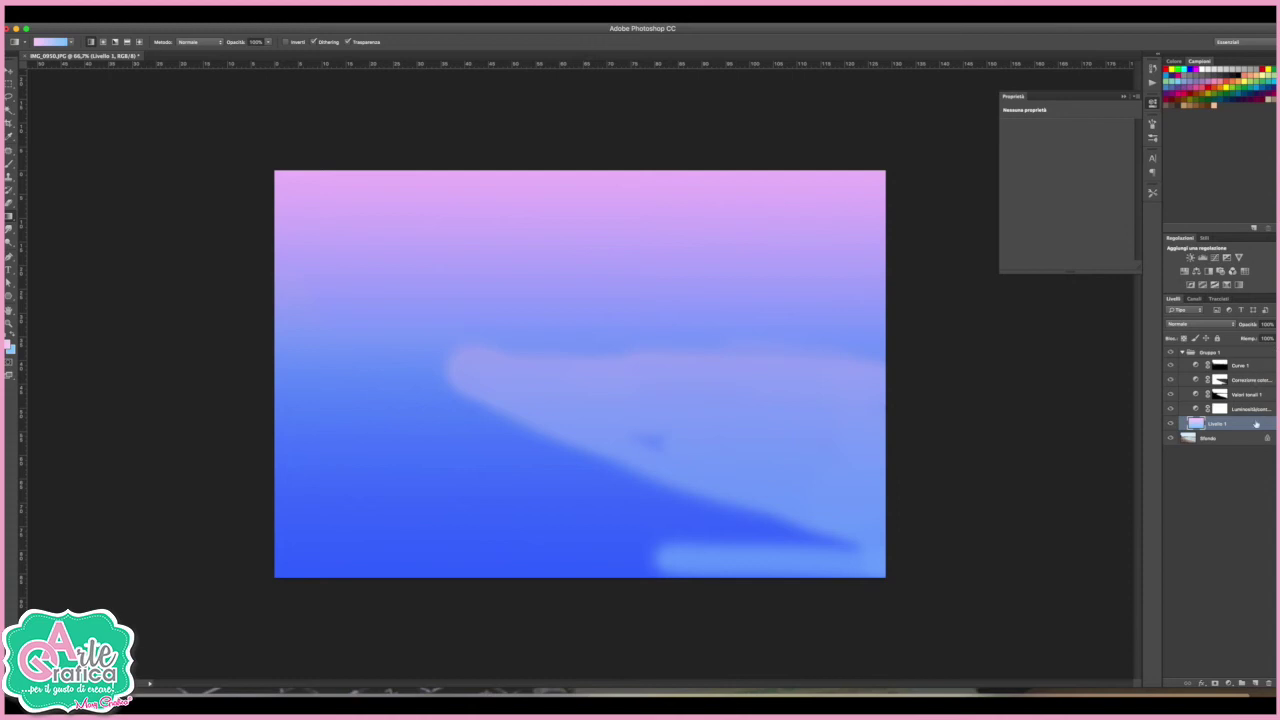
pyautogui.click(1272, 324)
pyautogui.moveTo(1271, 338); pyautogui.dragTo(1240, 338)
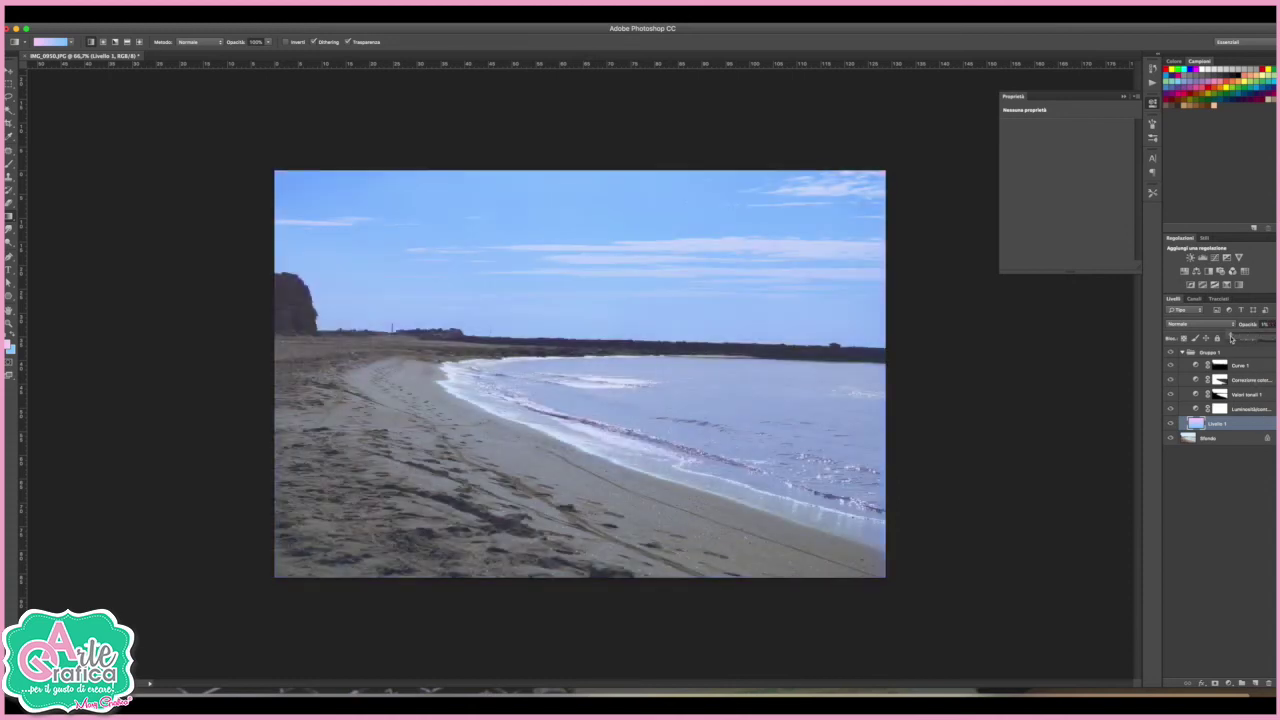
# Step: Fine-tune the Livello 1 gradient's opacity and set its blend mode to Scolora
pyautogui.moveTo(1240, 338); pyautogui.dragTo(1236, 339)
pyautogui.click(1207, 323)
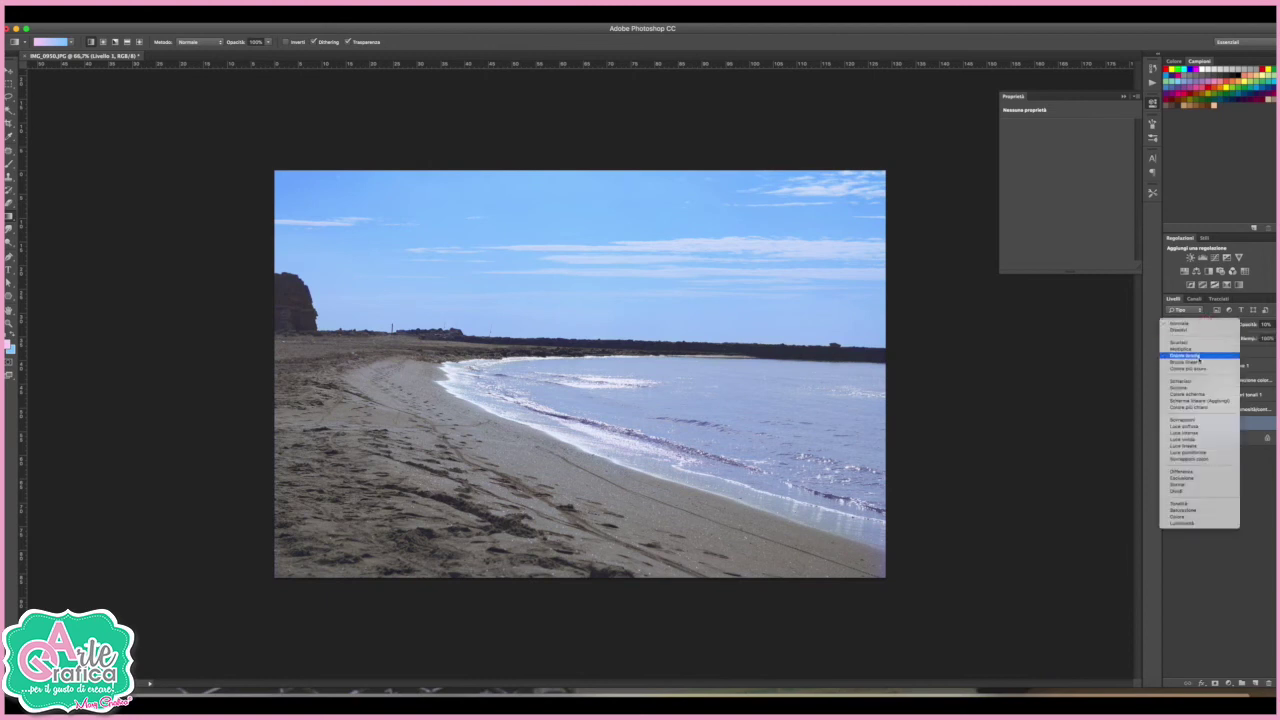
pyautogui.click(1190, 390)
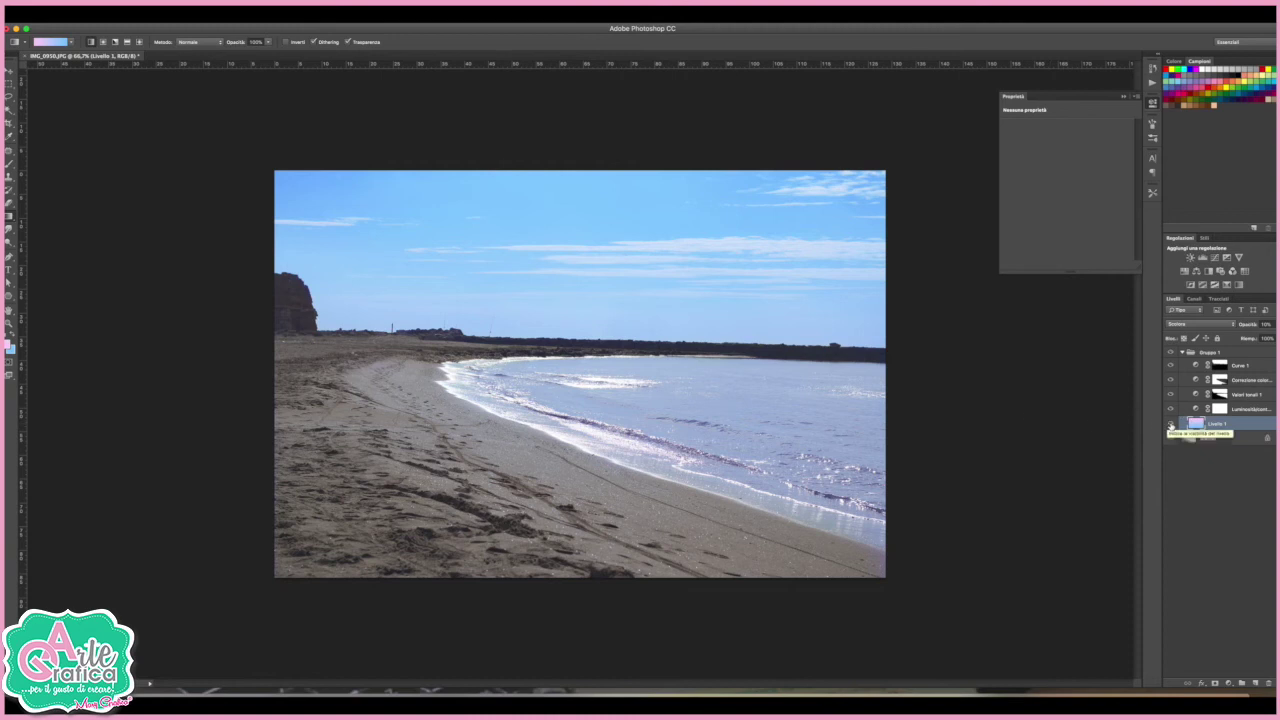
pyautogui.click(10, 124)
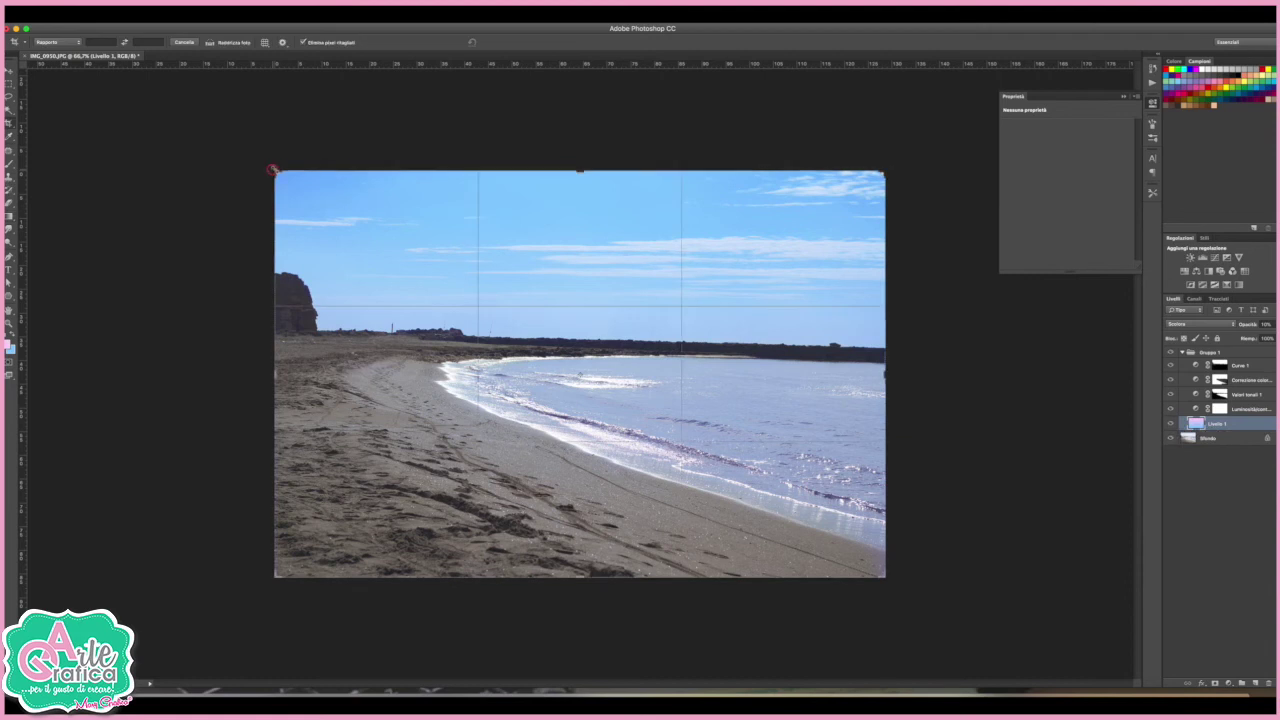
# Step: Crop the strip off the bottom and left edges, then toggle Gruppo 1's visibility to compare
pyautogui.moveTo(275, 170); pyautogui.dragTo(277, 169)
pyautogui.moveTo(880, 577); pyautogui.dragTo(881, 557)
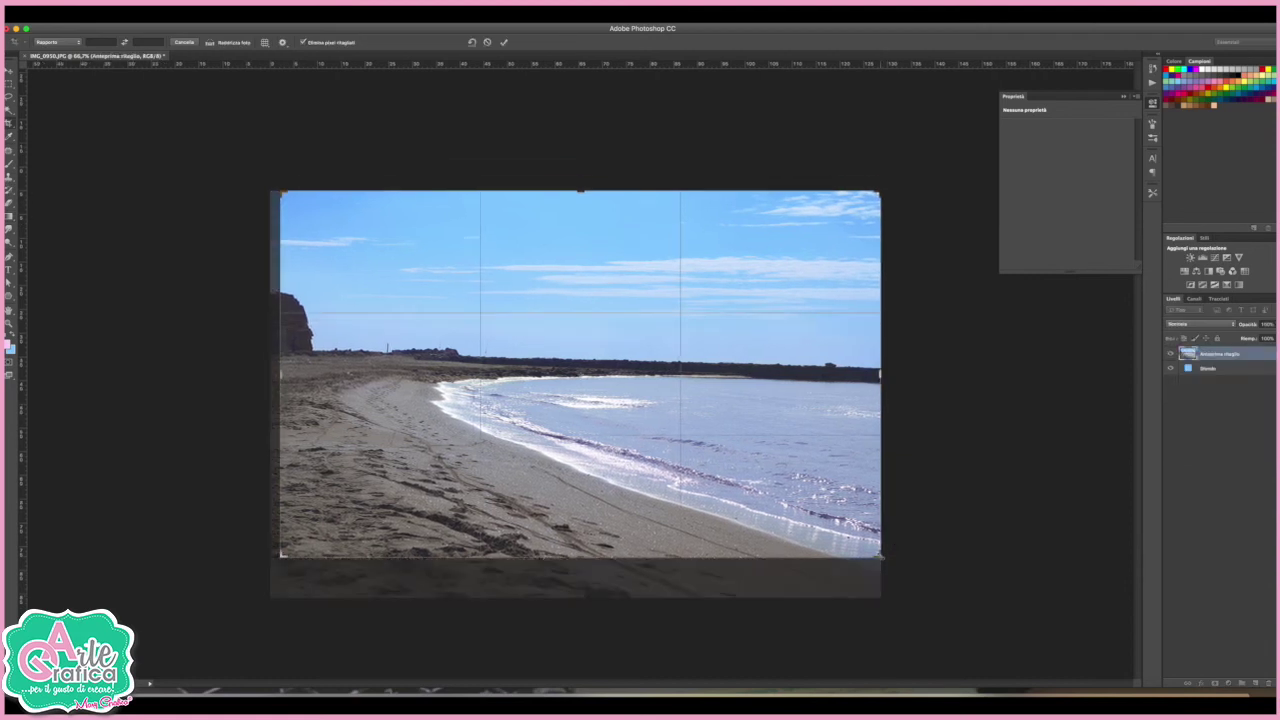
pyautogui.press('Return')
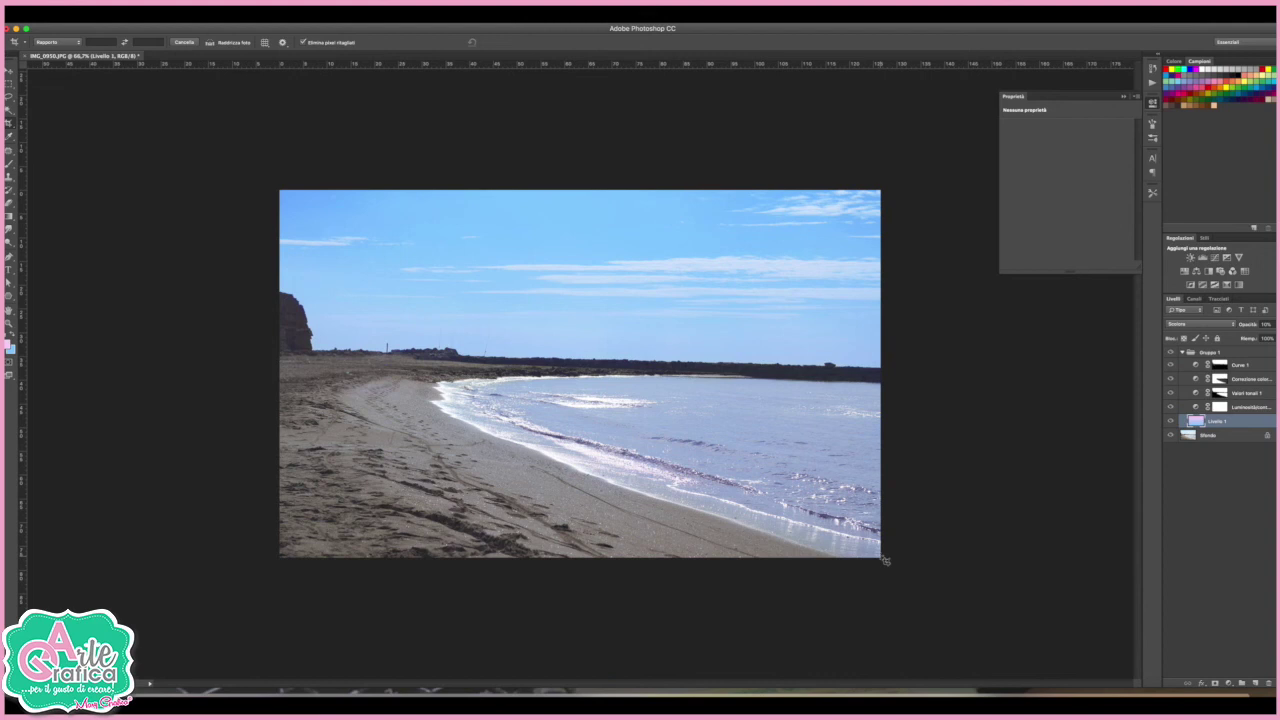
pyautogui.click(1172, 353)
pyautogui.click(1172, 353)
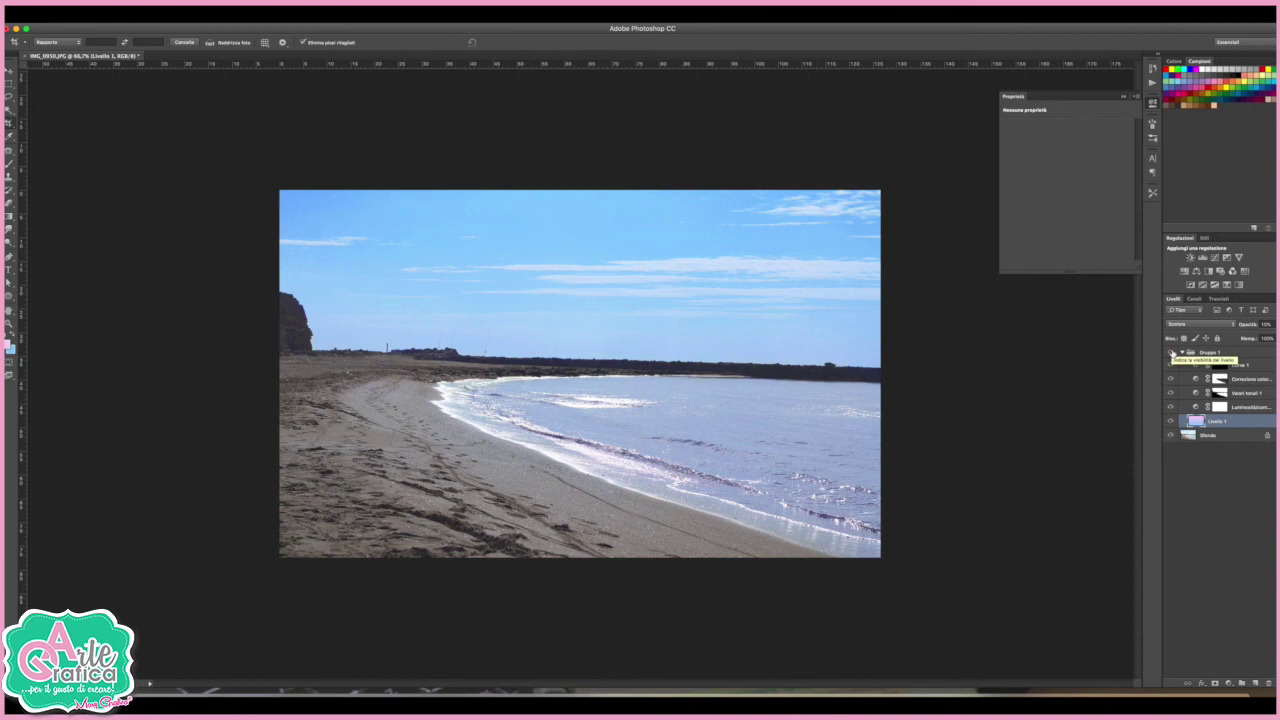